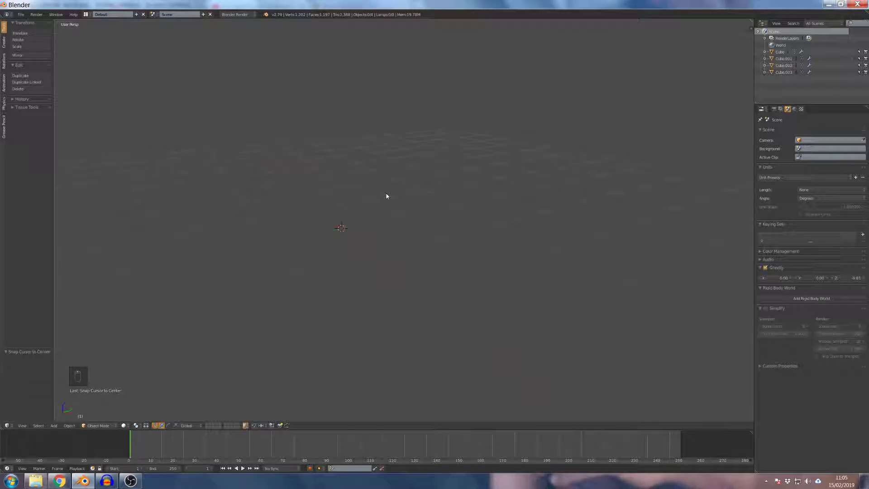
Add a mesh cube at the 3D cursor and enter Edit Mode on it
{"action": "key", "text": "shift+a"}
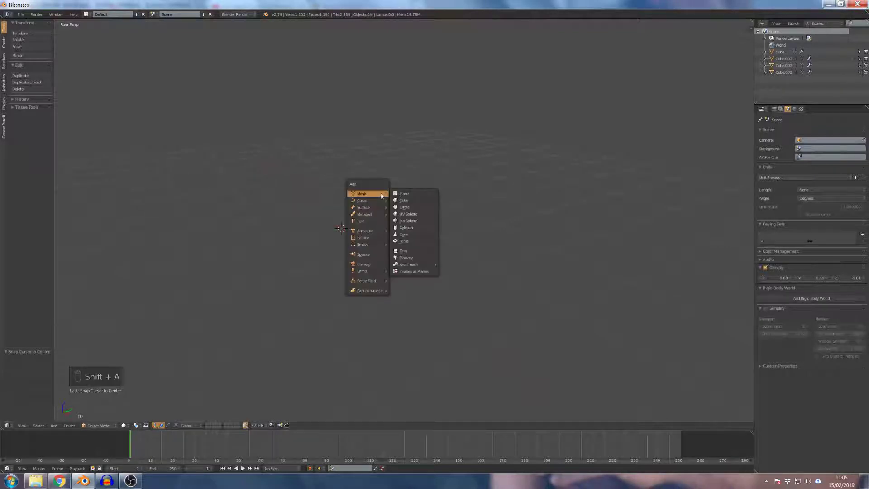
{"action": "left_click", "coordinate": [403, 200]}
{"action": "key", "text": "Tab"}
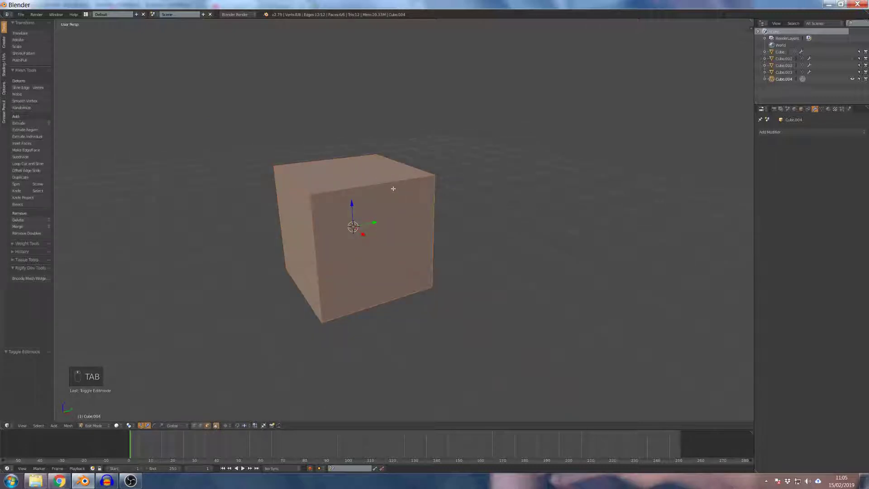
Switch to edge selection and select the upper front edge of the cube
{"action": "right_click", "coordinate": [394, 188]}
{"action": "key", "text": "ctrl+Tab"}
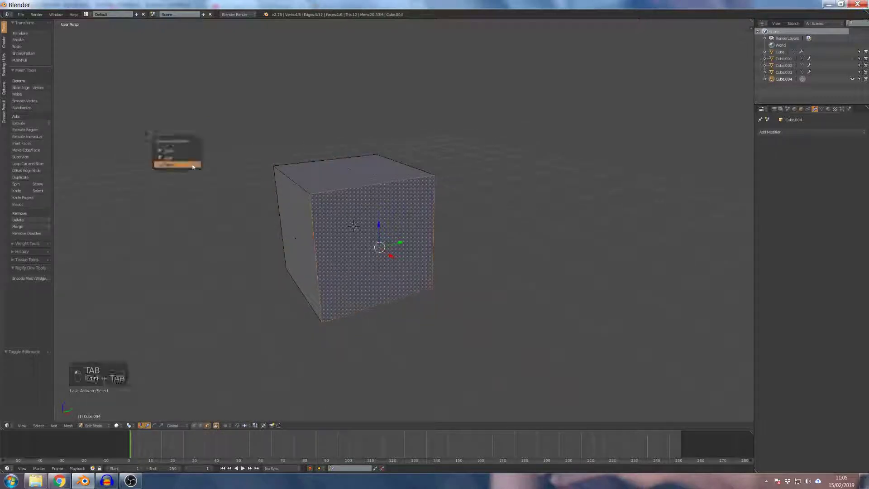
{"action": "left_click", "coordinate": [183, 159]}
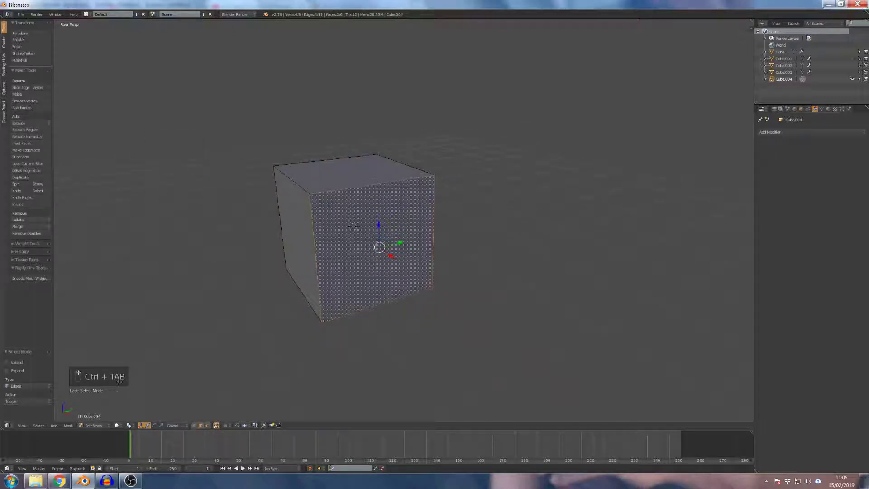
{"action": "right_click", "coordinate": [323, 185]}
{"action": "scroll", "coordinate": [270, 191], "scroll_direction": "down", "scroll_amount": 3}
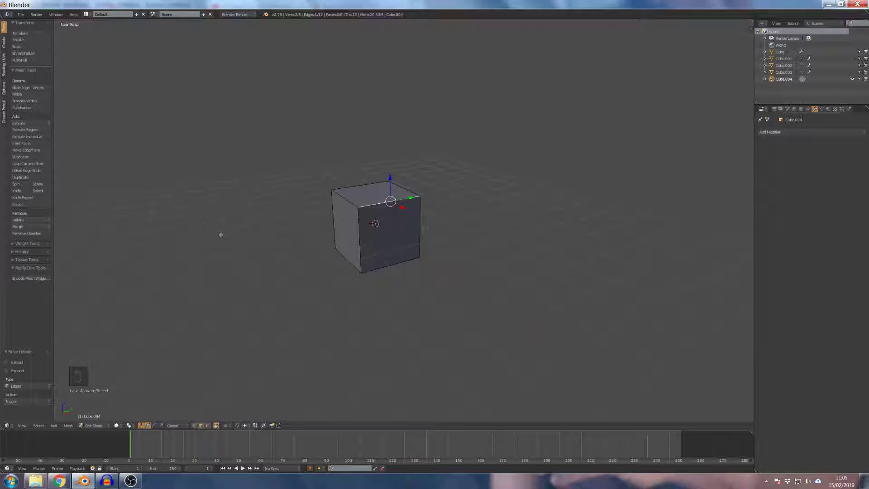
Bevel the selected edge with an offset of about 0.63, adding extra segments to round it
{"action": "key", "text": "ctrl+r"}
{"action": "right_click", "coordinate": [469, 209]}
{"action": "key", "text": "ctrl+b"}
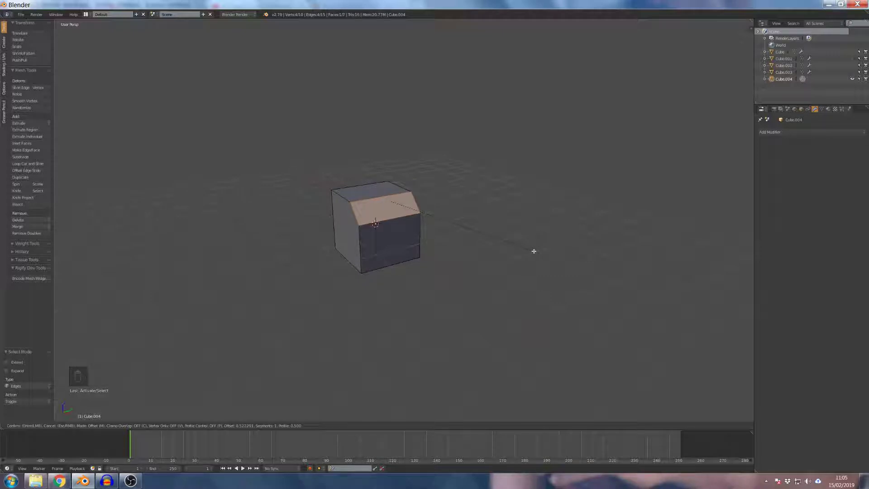
{"action": "scroll", "coordinate": [534, 251], "scroll_direction": "up", "scroll_amount": 3}
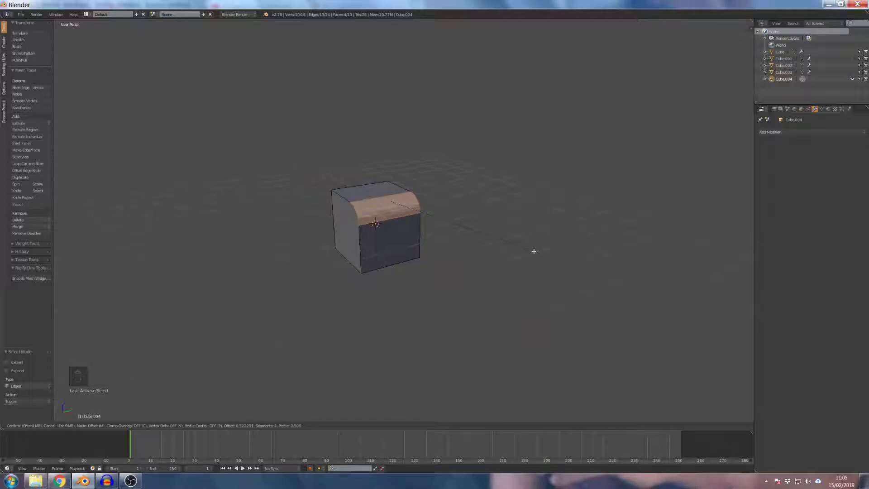
{"action": "scroll", "coordinate": [534, 250], "scroll_direction": "up", "scroll_amount": 9}
{"action": "scroll", "coordinate": [532, 249], "scroll_direction": "down", "scroll_amount": 9}
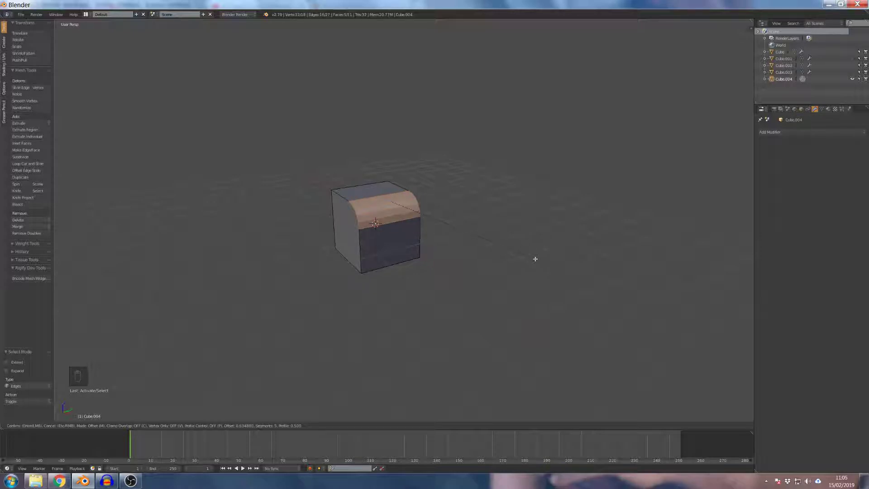
{"action": "scroll", "coordinate": [535, 258], "scroll_direction": "up", "scroll_amount": 2}
{"action": "scroll", "coordinate": [535, 259], "scroll_direction": "up", "scroll_amount": 1}
{"action": "left_click", "coordinate": [535, 258]}
Return to Object Mode and delete the cube with the bevelled edge
{"action": "middle_click_drag", "start_coordinate": [535, 252], "coordinate": [466, 221]}
{"action": "key", "text": "Tab"}
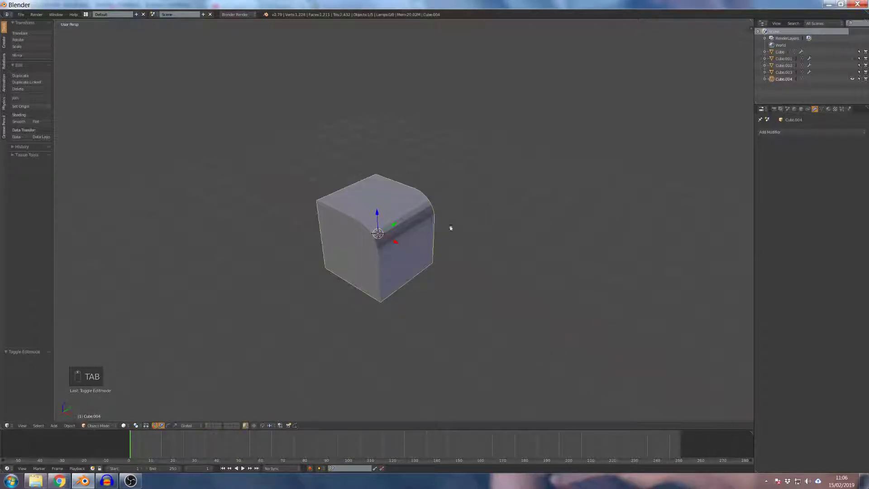
{"action": "key", "text": "Tab"}
{"action": "key", "text": "Tab"}
{"action": "scroll", "coordinate": [412, 184], "scroll_direction": "down", "scroll_amount": 3}
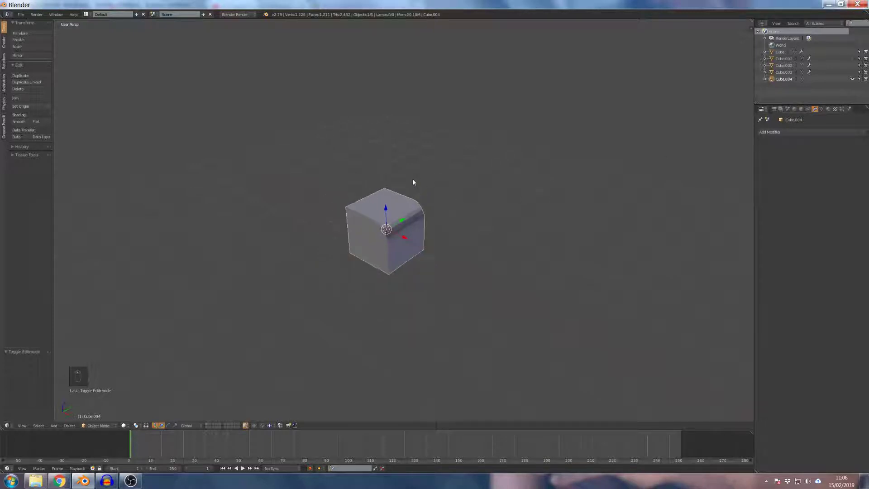
{"action": "key", "text": "x"}
{"action": "left_click", "coordinate": [394, 232]}
{"action": "key", "text": "ctrl+s"}
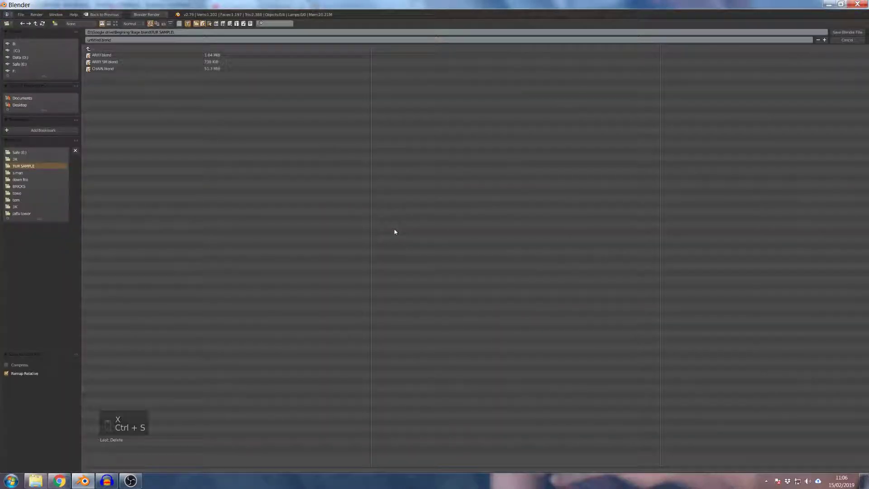
{"action": "left_click", "coordinate": [847, 32]}
{"action": "key", "text": "shift+s"}
{"action": "left_click", "coordinate": [407, 304]}
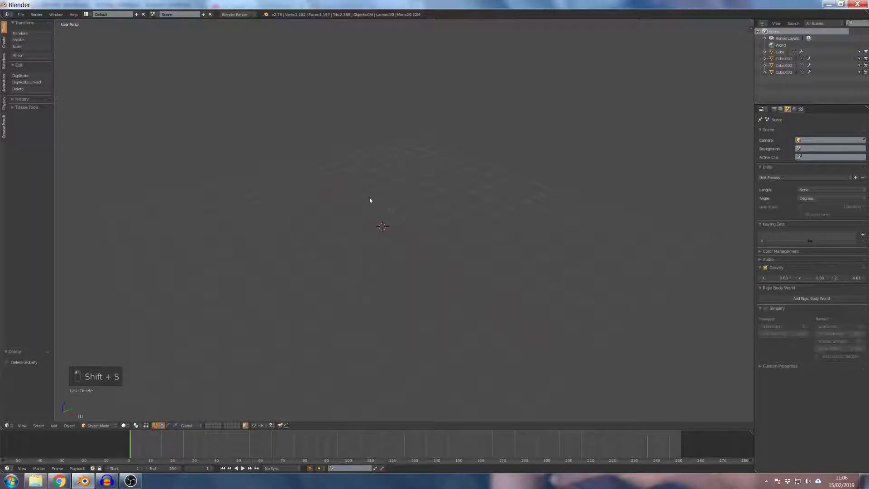
Add a fresh mesh cube at the scene centre and give it a Bevel modifier
{"action": "key", "text": "shift+a"}
{"action": "mouse_move", "coordinate": [370, 202]}
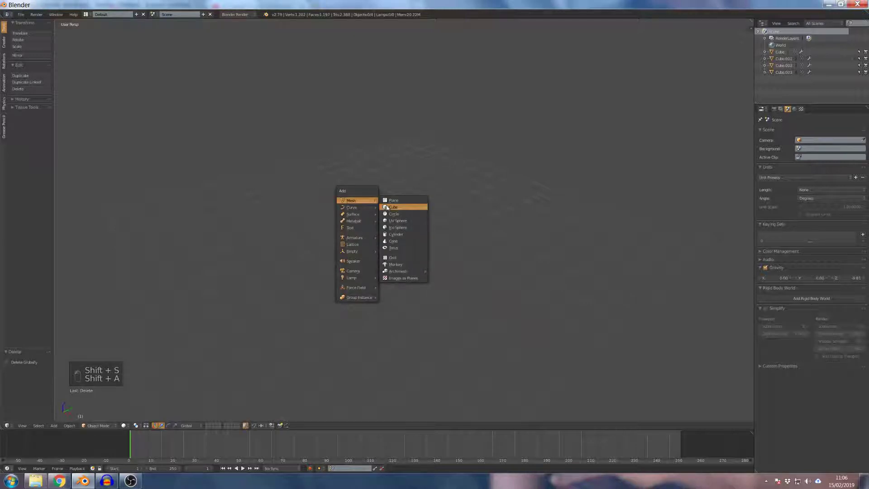
{"action": "left_click", "coordinate": [393, 206]}
{"action": "scroll", "coordinate": [393, 206], "scroll_direction": "up", "scroll_amount": 2}
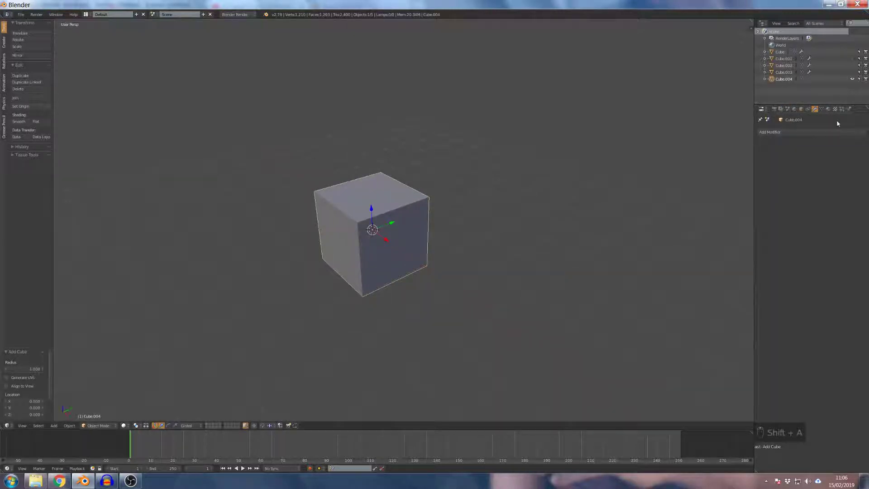
{"action": "left_click", "coordinate": [764, 133]}
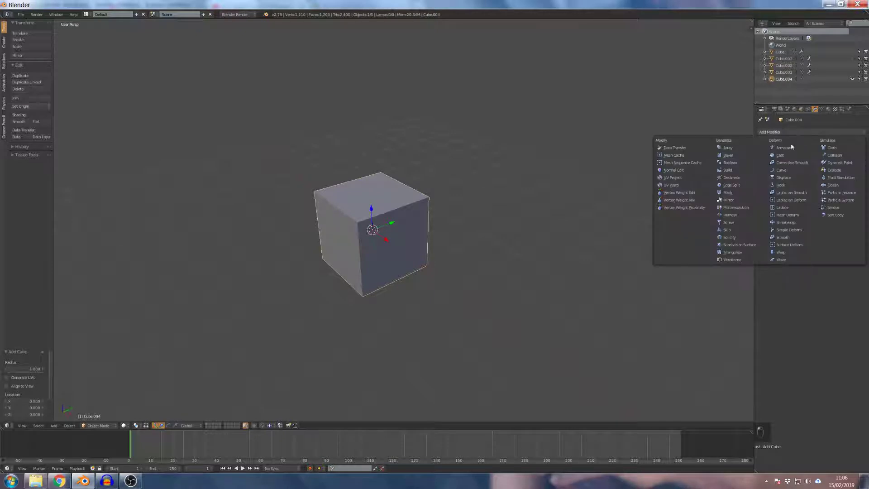
{"action": "left_click", "coordinate": [730, 155]}
{"action": "scroll", "coordinate": [441, 174], "scroll_direction": "up", "scroll_amount": 3}
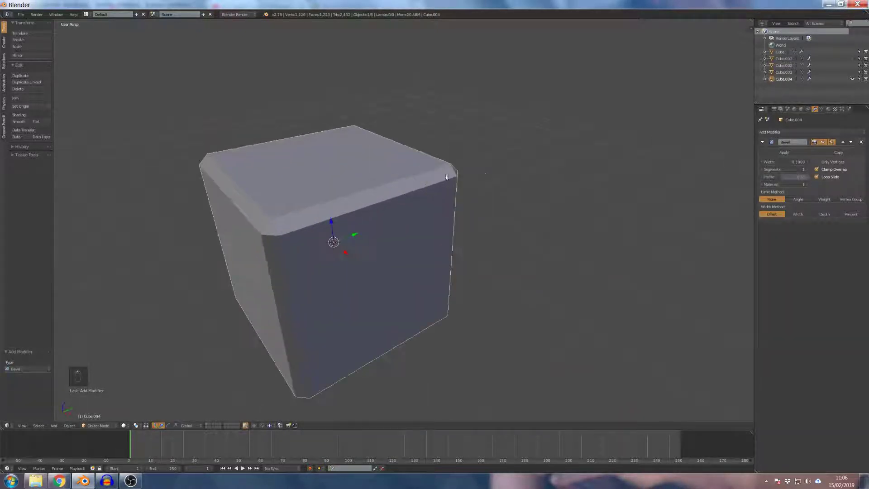
{"action": "middle_click_drag", "start_coordinate": [485, 175], "coordinate": [464, 177]}
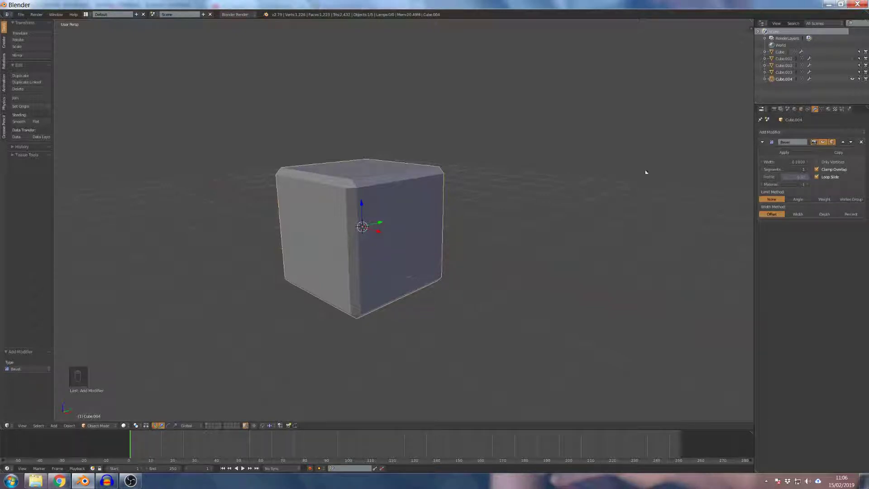
{"action": "scroll", "coordinate": [669, 176], "scroll_direction": "up", "scroll_amount": 2}
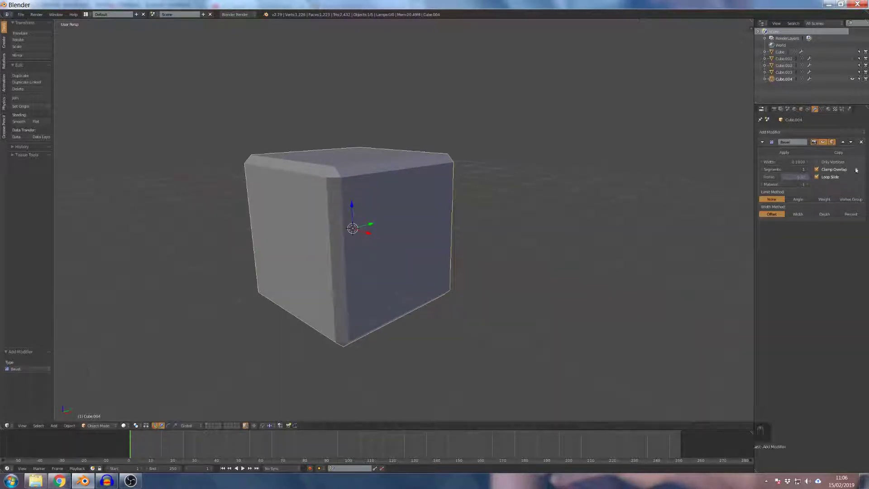
Set the Bevel modifier to 2 segments and a width of 0.5
{"action": "left_click", "coordinate": [806, 169]}
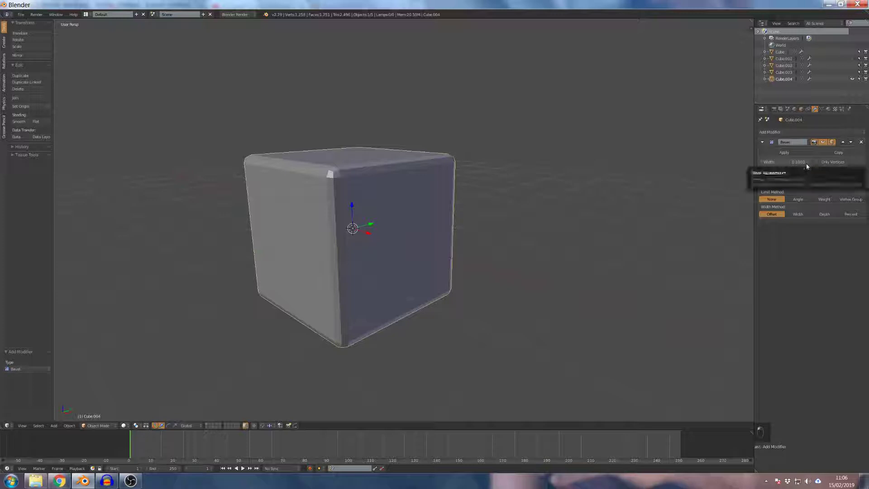
{"action": "left_click_drag", "start_coordinate": [806, 162], "coordinate": [868, 163]}
{"action": "left_click", "coordinate": [784, 162]}
{"action": "type", "text": "0.5"}
{"action": "key", "text": "Return"}
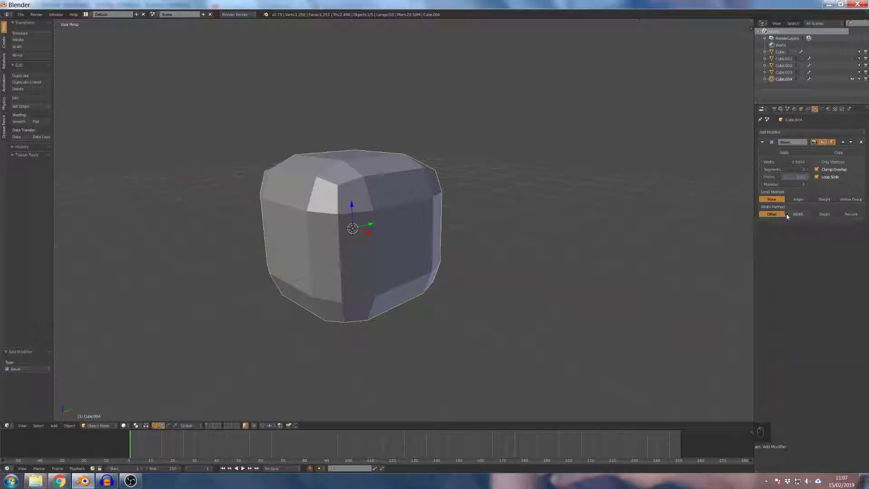
Try the Width, Depth and Percent width methods on the Bevel modifier, and return it to Offset
{"action": "left_click", "coordinate": [796, 216]}
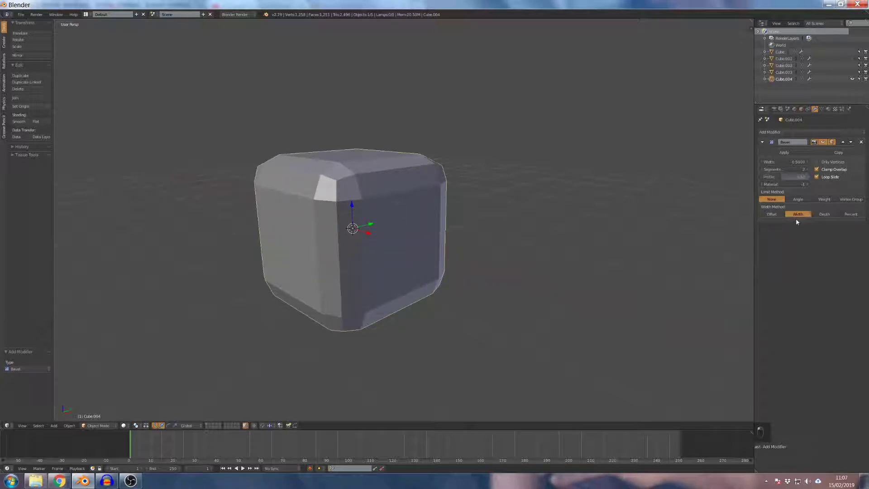
{"action": "left_click", "coordinate": [819, 215]}
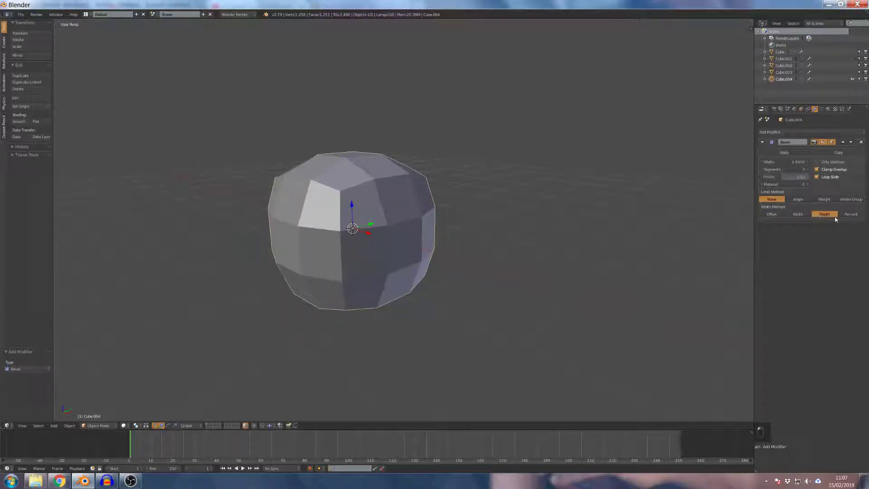
{"action": "left_click", "coordinate": [851, 215]}
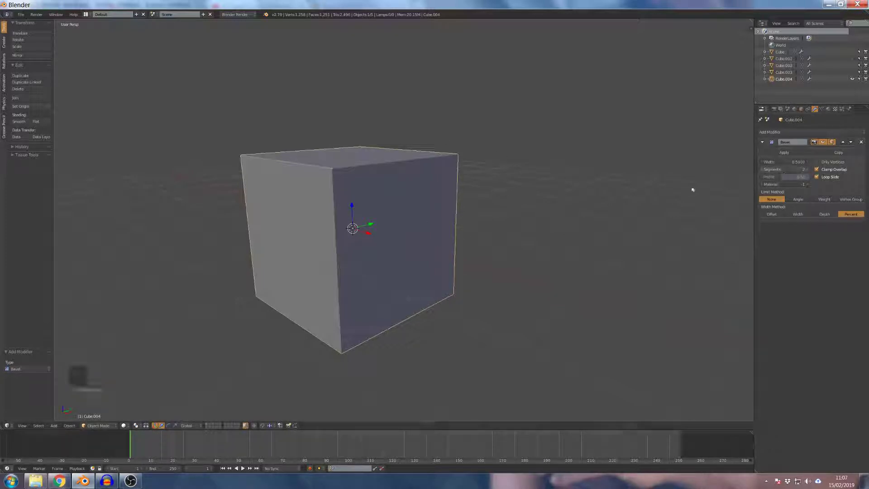
{"action": "scroll", "coordinate": [342, 168], "scroll_direction": "up", "scroll_amount": 6}
{"action": "scroll", "coordinate": [342, 168], "scroll_direction": "down", "scroll_amount": 6}
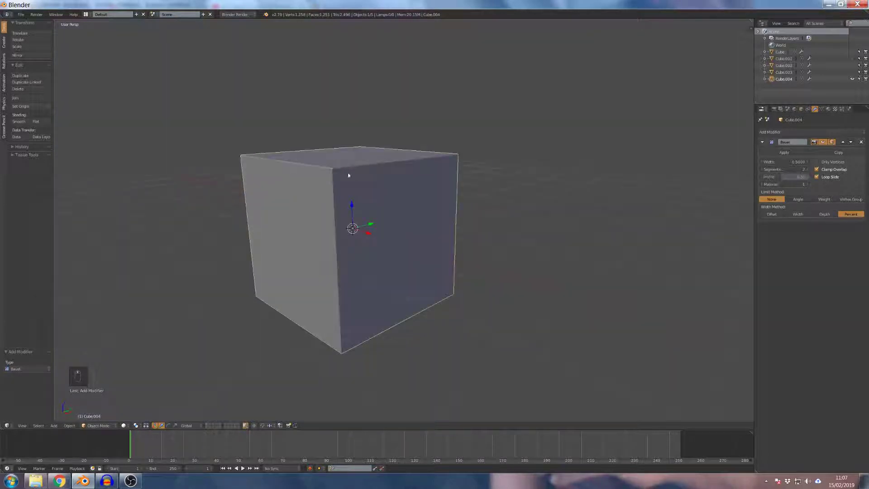
{"action": "scroll", "coordinate": [380, 171], "scroll_direction": "up", "scroll_amount": 6}
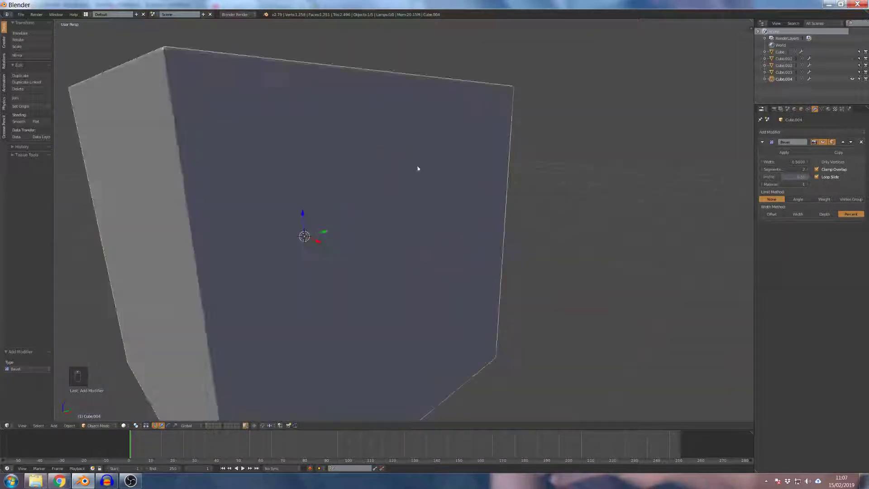
{"action": "left_click", "coordinate": [824, 214]}
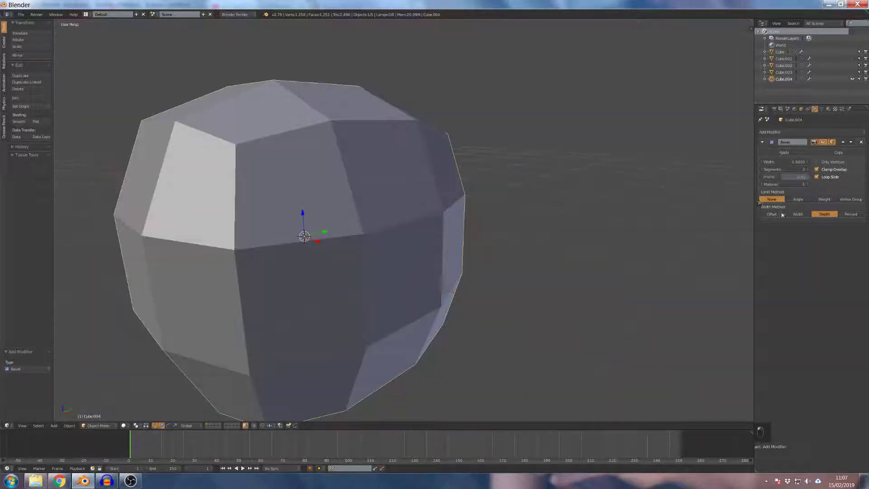
{"action": "left_click", "coordinate": [796, 215]}
{"action": "left_click", "coordinate": [781, 215]}
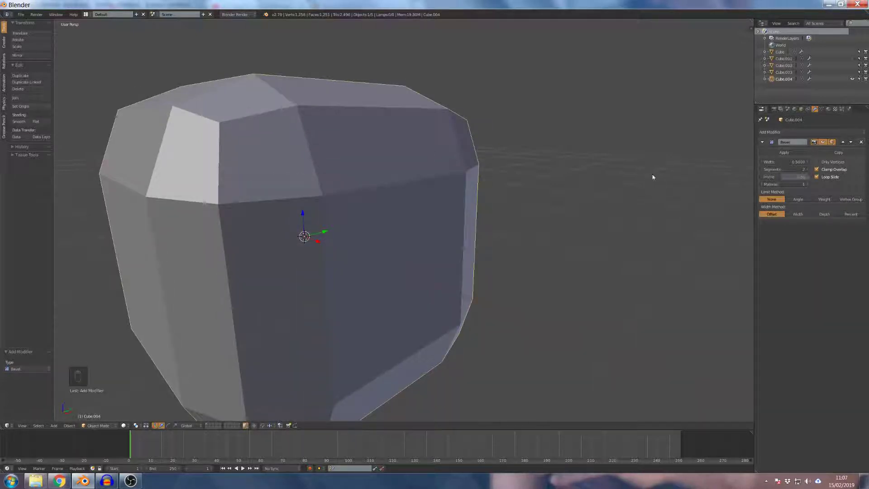
{"action": "scroll", "coordinate": [484, 116], "scroll_direction": "up", "scroll_amount": 4}
{"action": "scroll", "coordinate": [684, 150], "scroll_direction": "down", "scroll_amount": 4}
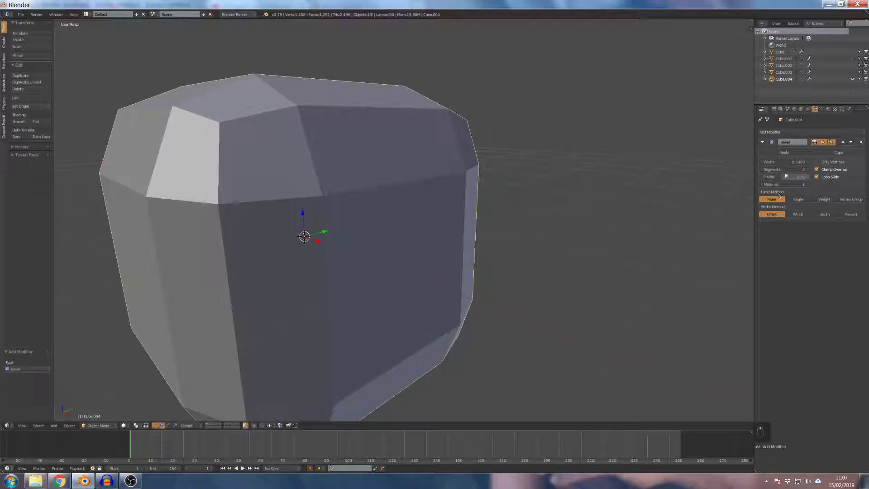
Raise the Bevel modifier's segments to 6 to compare the smoothness, and set them back to 2
{"action": "left_click", "coordinate": [807, 170]}
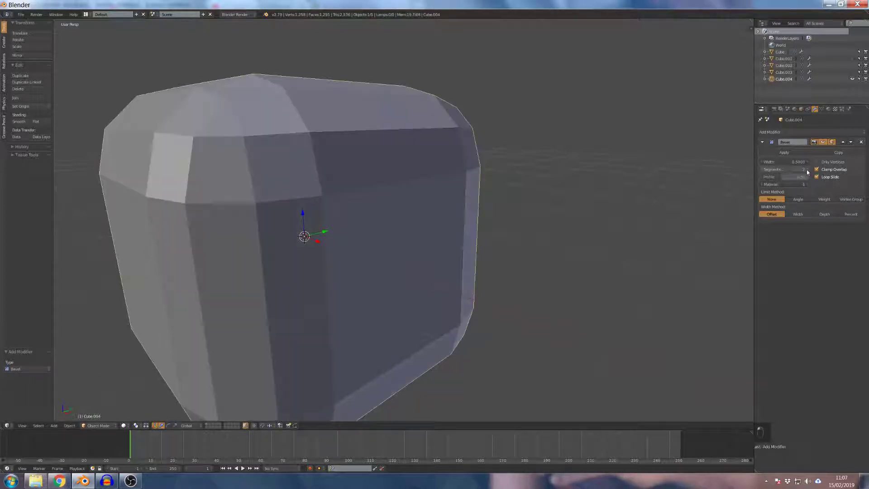
{"action": "left_click", "coordinate": [808, 170]}
{"action": "left_click", "coordinate": [808, 170]}
{"action": "left_click", "coordinate": [808, 169]}
{"action": "scroll", "coordinate": [458, 145], "scroll_direction": "down", "scroll_amount": 3}
{"action": "scroll", "coordinate": [446, 130], "scroll_direction": "down", "scroll_amount": 3}
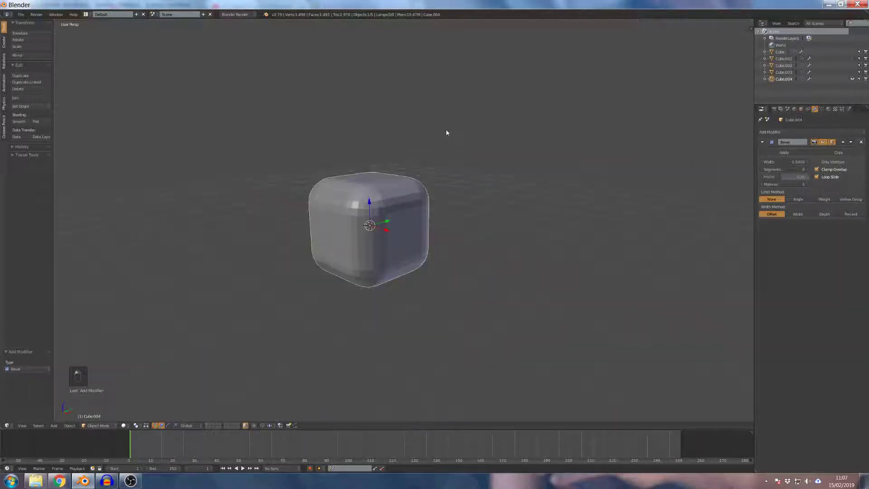
{"action": "scroll", "coordinate": [447, 130], "scroll_direction": "up", "scroll_amount": 5}
{"action": "scroll", "coordinate": [559, 142], "scroll_direction": "down", "scroll_amount": 3}
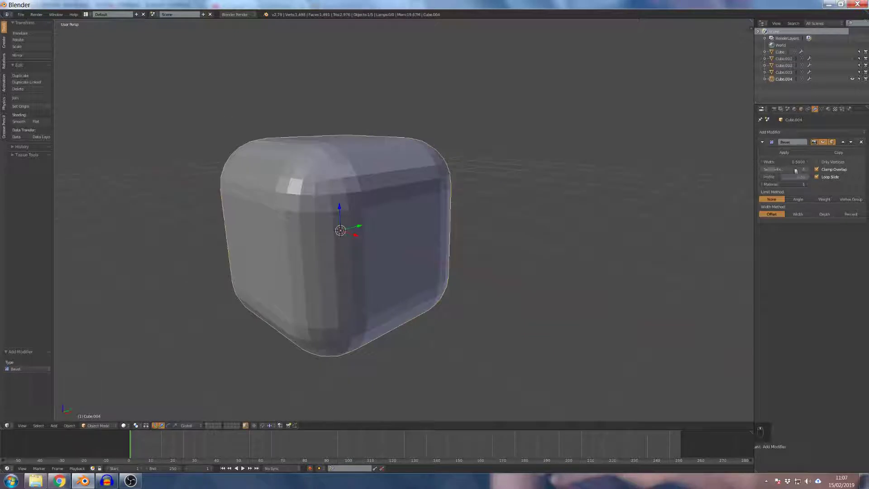
{"action": "left_click_drag", "start_coordinate": [770, 169], "coordinate": [761, 171]}
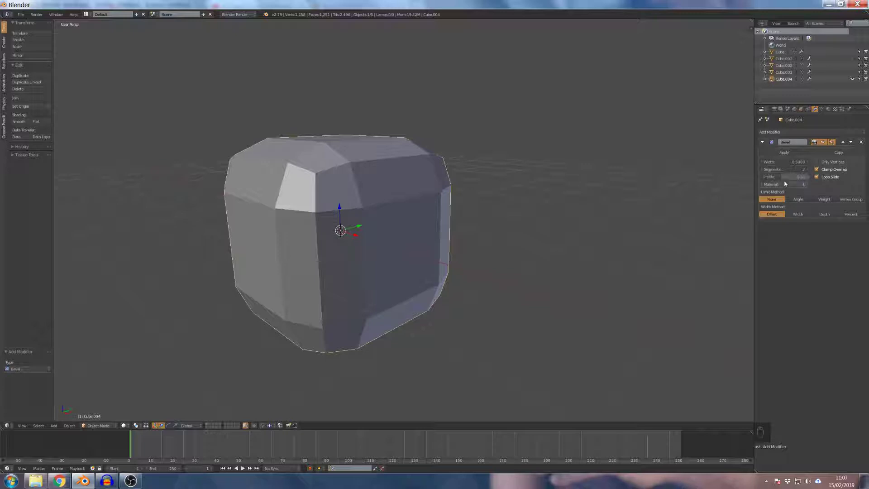
Lower the Bevel modifier's profile until the bevels turn concave, and examine the shape from other angles
{"action": "left_click_drag", "start_coordinate": [782, 178], "coordinate": [592, 184]}
{"action": "scroll", "coordinate": [297, 159], "scroll_direction": "down", "scroll_amount": 3}
{"action": "middle_click_drag", "start_coordinate": [297, 159], "coordinate": [471, 164]}
{"action": "scroll", "coordinate": [461, 162], "scroll_direction": "up", "scroll_amount": 5}
{"action": "scroll", "coordinate": [460, 162], "scroll_direction": "down", "scroll_amount": 1}
{"action": "scroll", "coordinate": [461, 162], "scroll_direction": "down", "scroll_amount": 5}
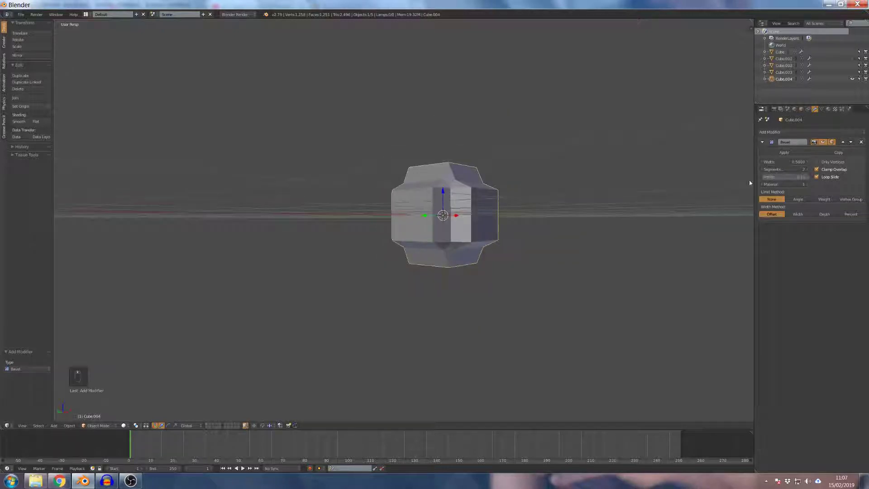
Raise the Bevel modifier's profile to 1.00 so the corners become square
{"action": "left_click_drag", "start_coordinate": [783, 177], "coordinate": [830, 177]}
{"action": "scroll", "coordinate": [599, 183], "scroll_direction": "up", "scroll_amount": 6}
{"action": "scroll", "coordinate": [592, 182], "scroll_direction": "down", "scroll_amount": 5}
{"action": "scroll", "coordinate": [593, 177], "scroll_direction": "up", "scroll_amount": 1}
{"action": "middle_click_drag", "start_coordinate": [593, 177], "coordinate": [557, 188]}
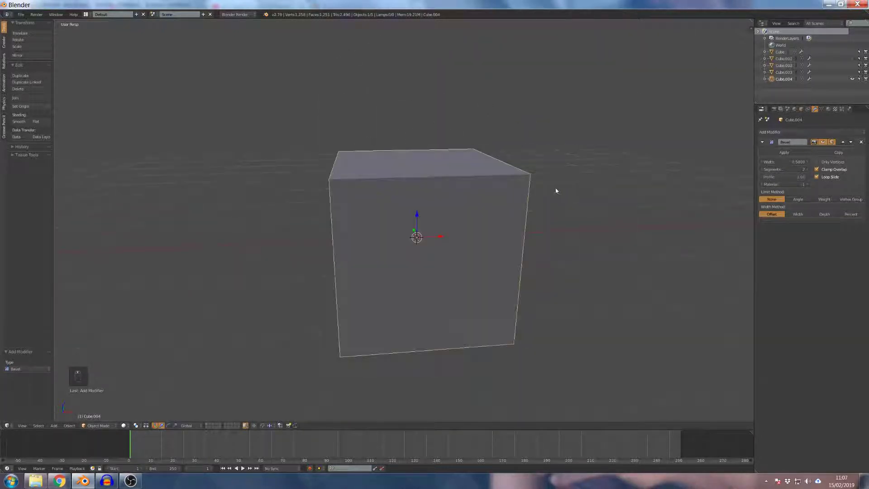
Enter Edit Mode and examine the square-cornered cube against its original mesh from several angles
{"action": "key", "text": "Tab"}
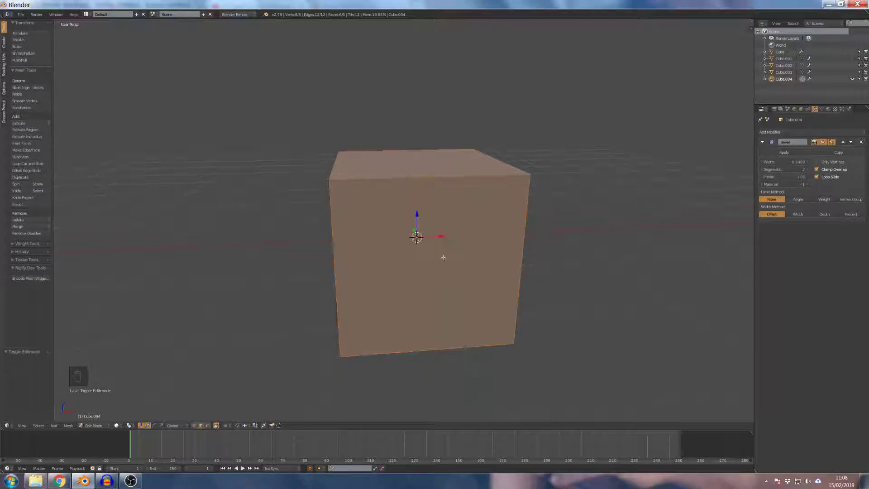
{"action": "scroll", "coordinate": [487, 190], "scroll_direction": "down", "scroll_amount": 5}
{"action": "middle_click_drag", "start_coordinate": [485, 188], "coordinate": [472, 215]}
{"action": "scroll", "coordinate": [481, 192], "scroll_direction": "up", "scroll_amount": 4}
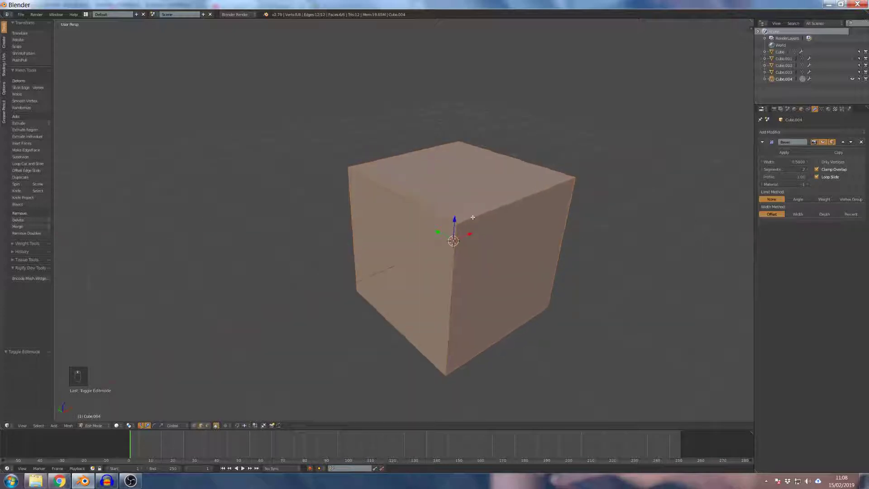
{"action": "scroll", "coordinate": [472, 217], "scroll_direction": "up", "scroll_amount": 3}
{"action": "scroll", "coordinate": [473, 219], "scroll_direction": "down", "scroll_amount": 5}
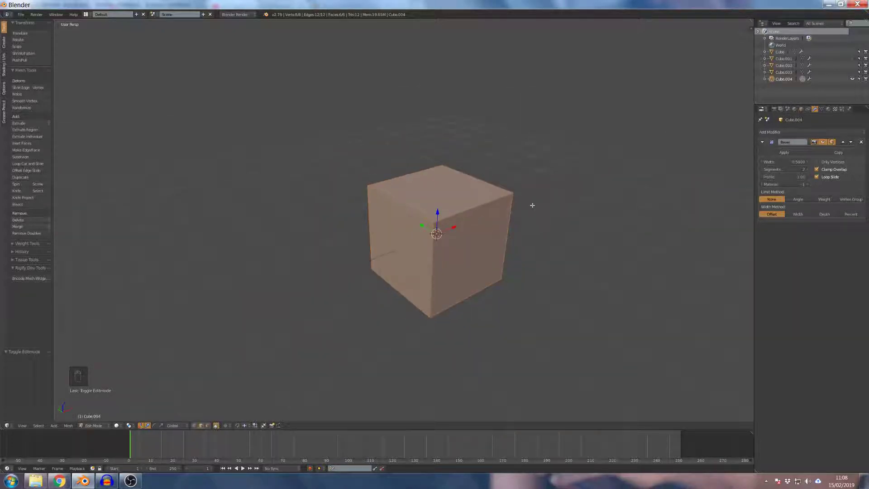
Set the Bevel modifier's profile to 0.5 and examine the rounded corners inside the original mesh
{"action": "left_click_drag", "start_coordinate": [798, 177], "coordinate": [785, 177]}
{"action": "left_click", "coordinate": [790, 176]}
{"action": "key", "text": "BackSpace"}
{"action": "type", "text": ".5"}
{"action": "key", "text": "Return"}
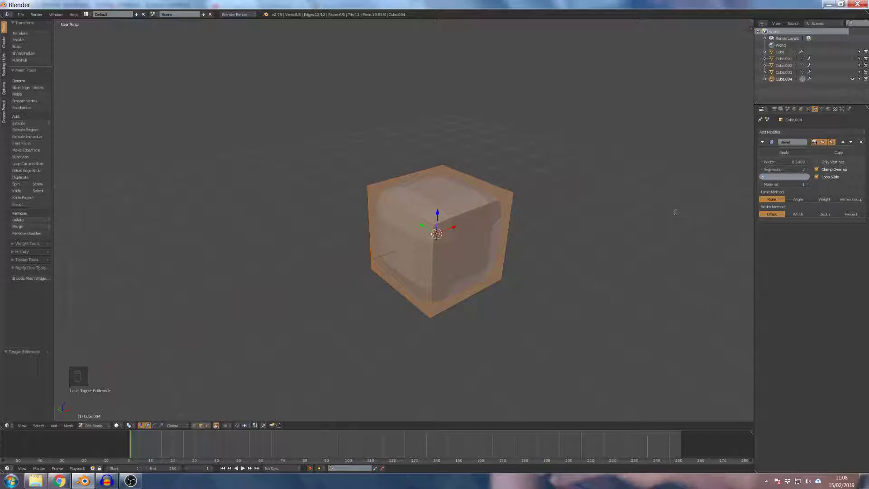
{"action": "middle_click_drag", "start_coordinate": [639, 221], "coordinate": [625, 211]}
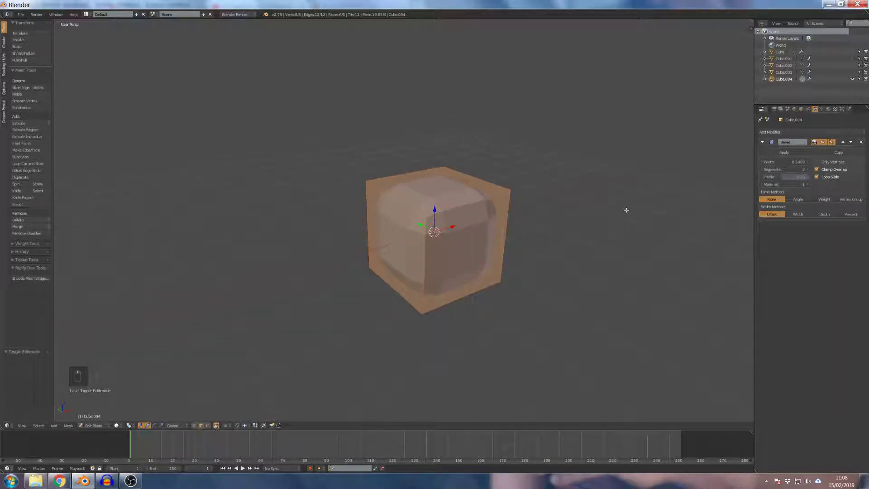
{"action": "scroll", "coordinate": [625, 210], "scroll_direction": "up", "scroll_amount": 1}
{"action": "middle_click_drag", "start_coordinate": [620, 208], "coordinate": [620, 192]}
{"action": "scroll", "coordinate": [574, 192], "scroll_direction": "up", "scroll_amount": 2}
{"action": "scroll", "coordinate": [576, 193], "scroll_direction": "down", "scroll_amount": 2}
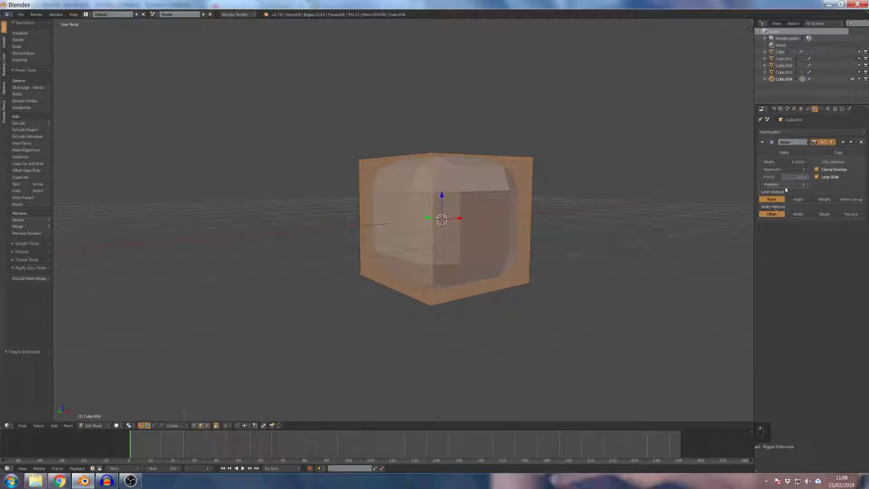
Increase the Bevel modifier's segments to 3 and examine the smoother bevels
{"action": "left_click", "coordinate": [808, 171]}
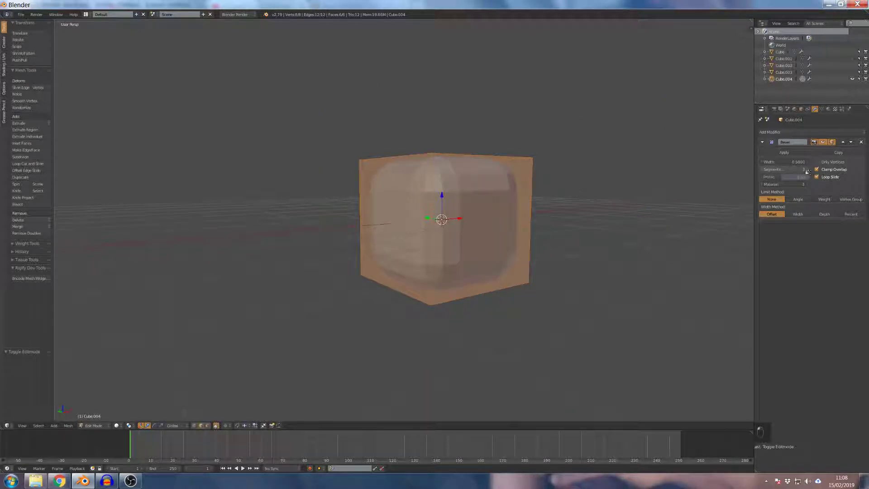
{"action": "scroll", "coordinate": [597, 206], "scroll_direction": "down", "scroll_amount": 1}
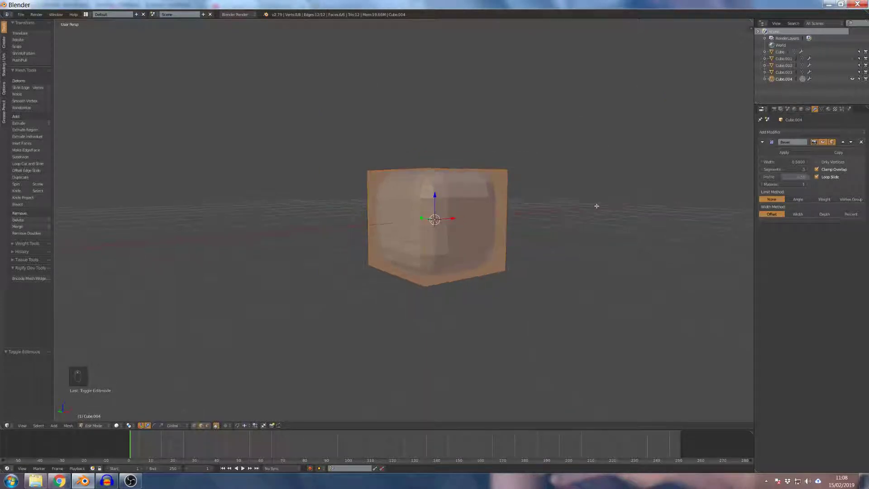
{"action": "middle_click_drag", "start_coordinate": [595, 207], "coordinate": [597, 219]}
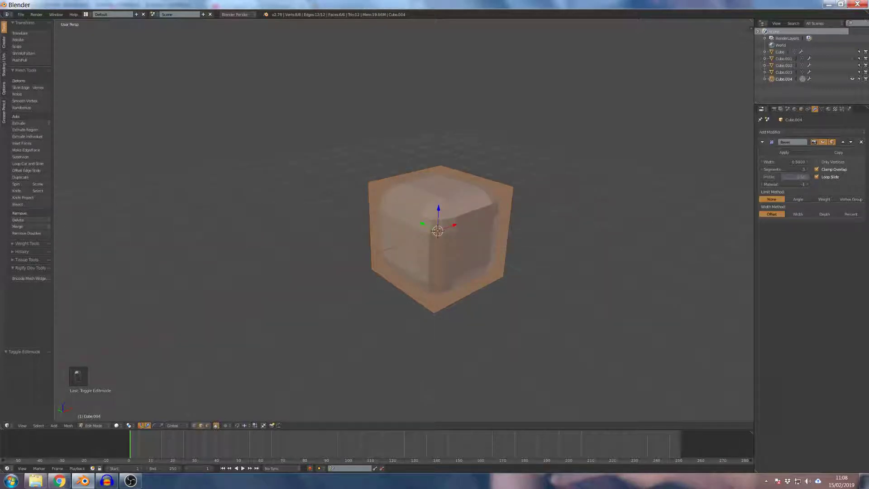
Return to Object Mode and give the cube two new materials, the first left default and the second with a red diffuse colour
{"action": "key", "text": "Tab"}
{"action": "left_click", "coordinate": [828, 110]}
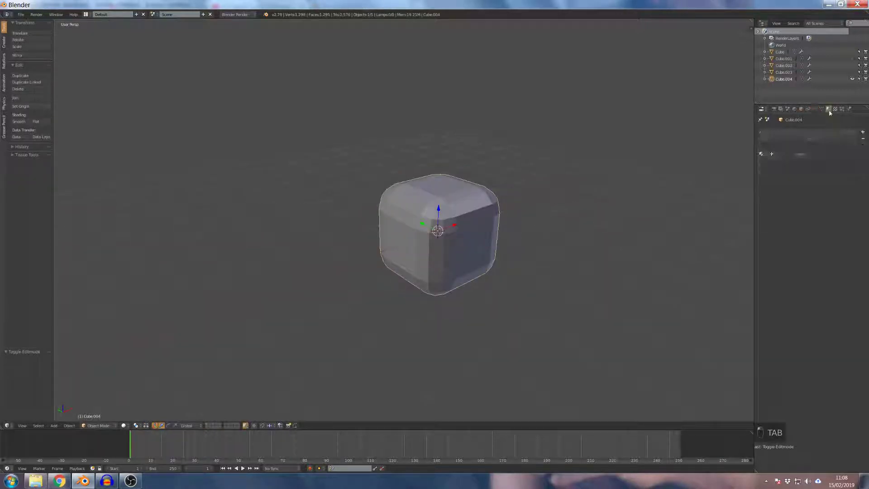
{"action": "left_click", "coordinate": [862, 133]}
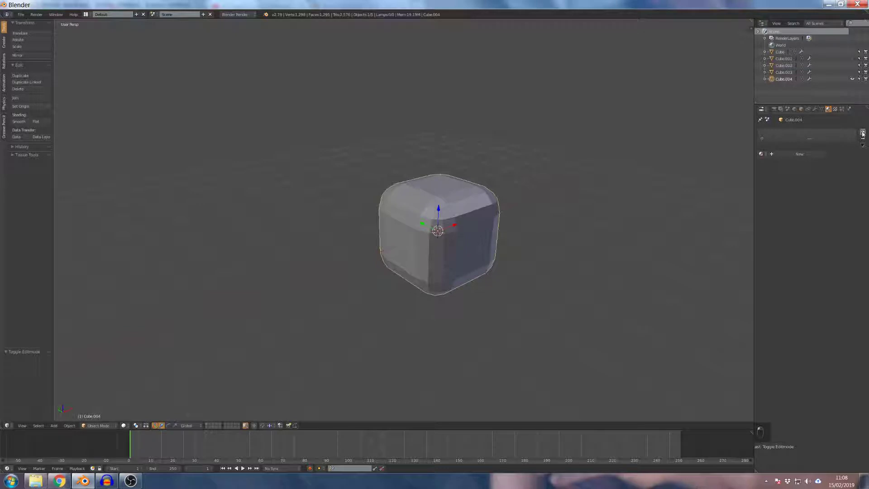
{"action": "left_click", "coordinate": [811, 154]}
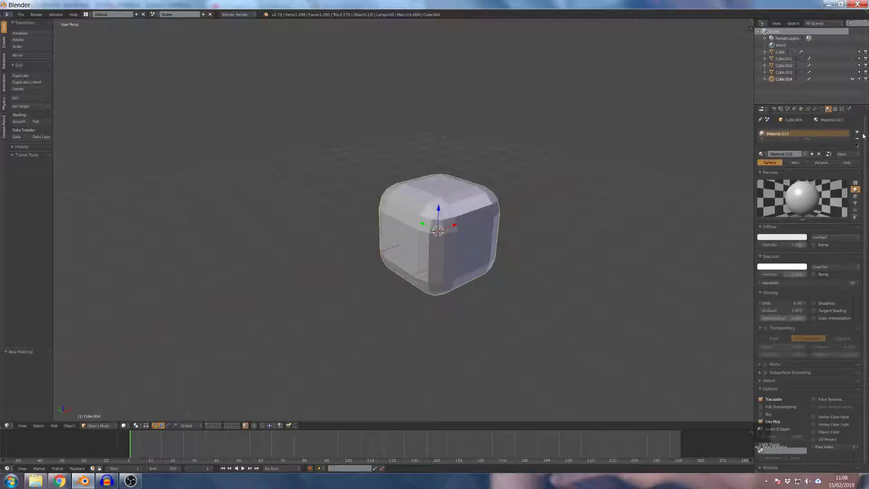
{"action": "left_click", "coordinate": [856, 132]}
{"action": "left_click", "coordinate": [803, 170]}
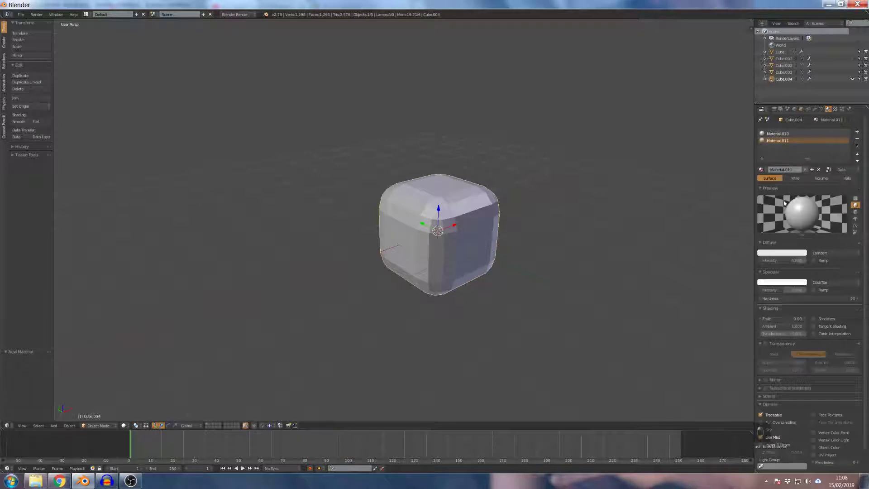
{"action": "left_click", "coordinate": [797, 252]}
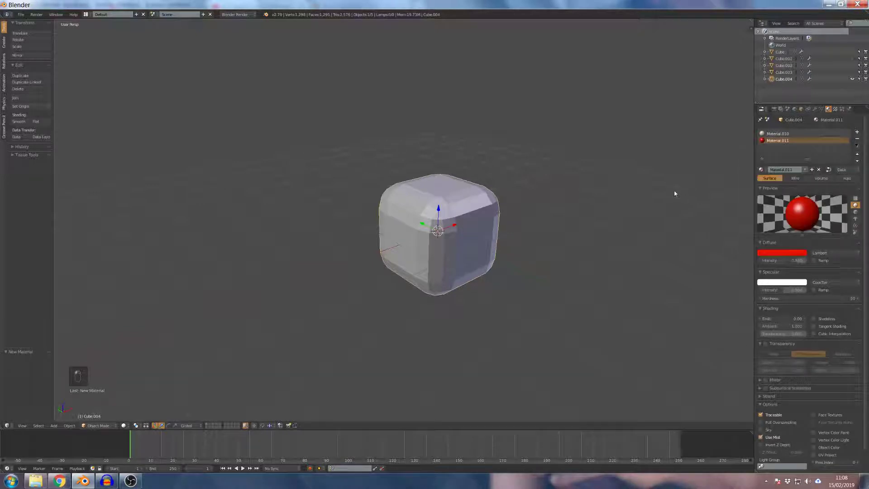
Add a third material with a green diffuse colour, and reselect the default material in the cube's material list
{"action": "left_click", "coordinate": [857, 135]}
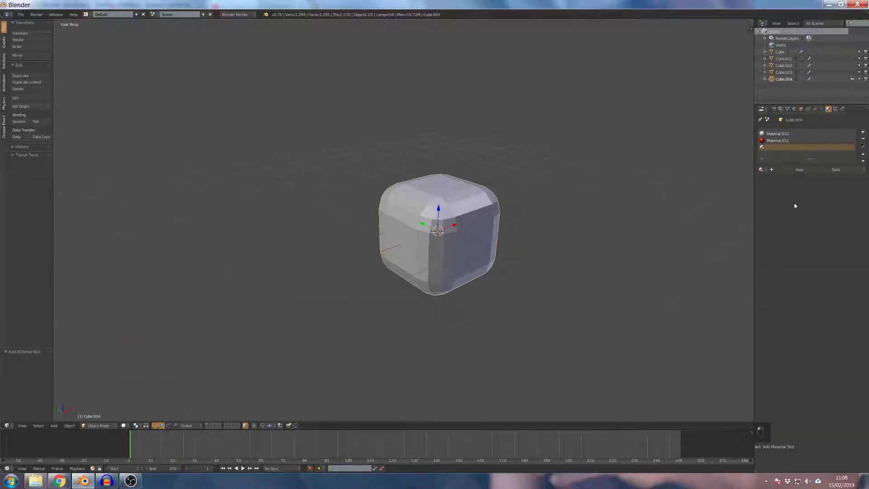
{"action": "left_click", "coordinate": [789, 169]}
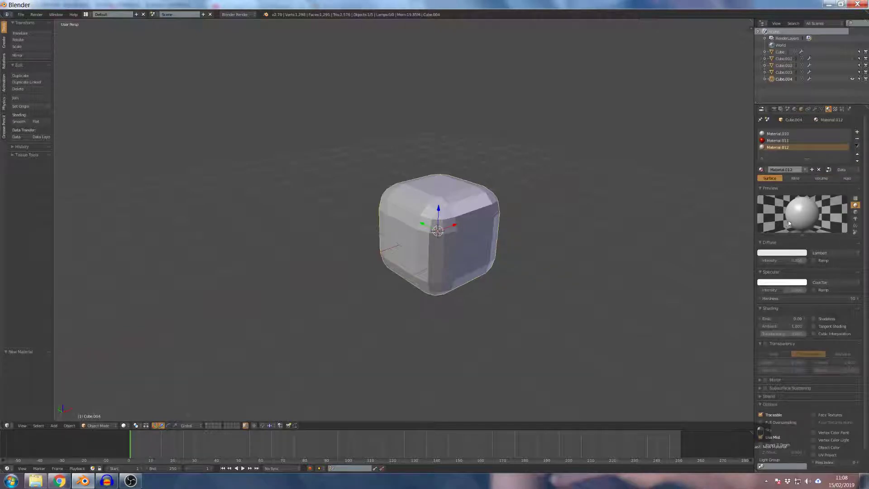
{"action": "left_click", "coordinate": [789, 252]}
{"action": "left_click", "coordinate": [784, 165]}
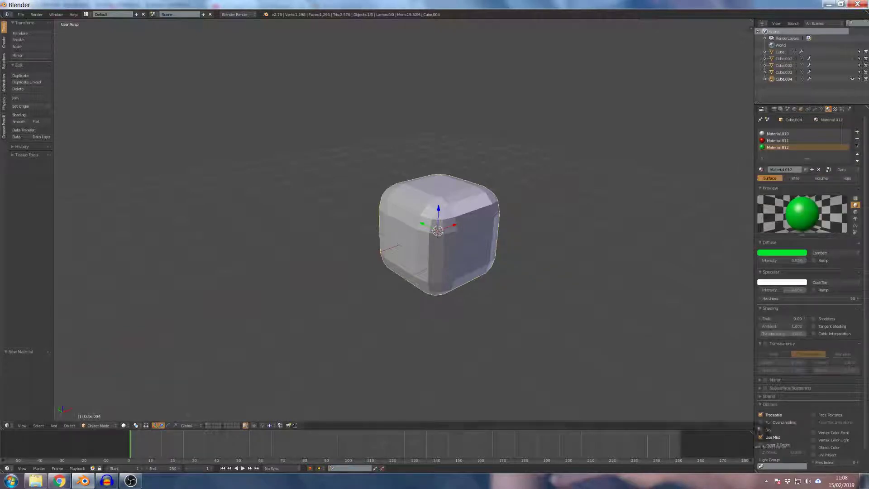
{"action": "left_click", "coordinate": [778, 134]}
Step the Bevel modifier's material index up through 0, 1 and 2 to compare the bevel colours
{"action": "left_click", "coordinate": [814, 110]}
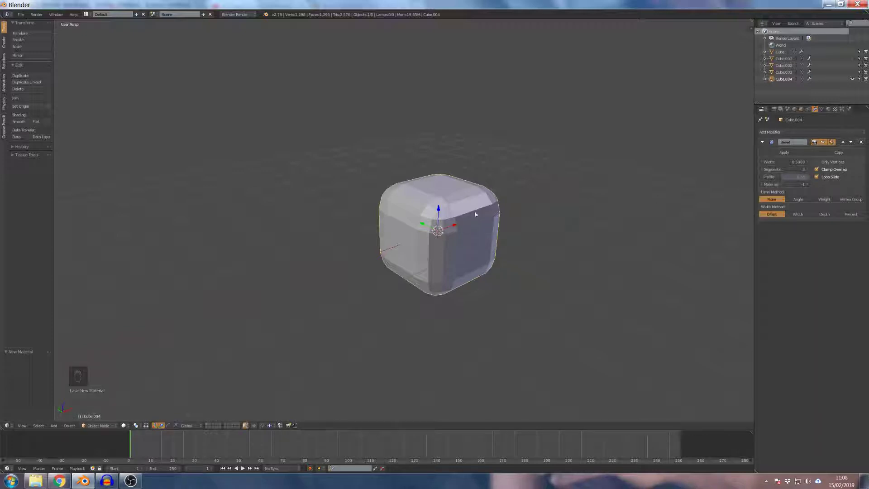
{"action": "left_click", "coordinate": [807, 184]}
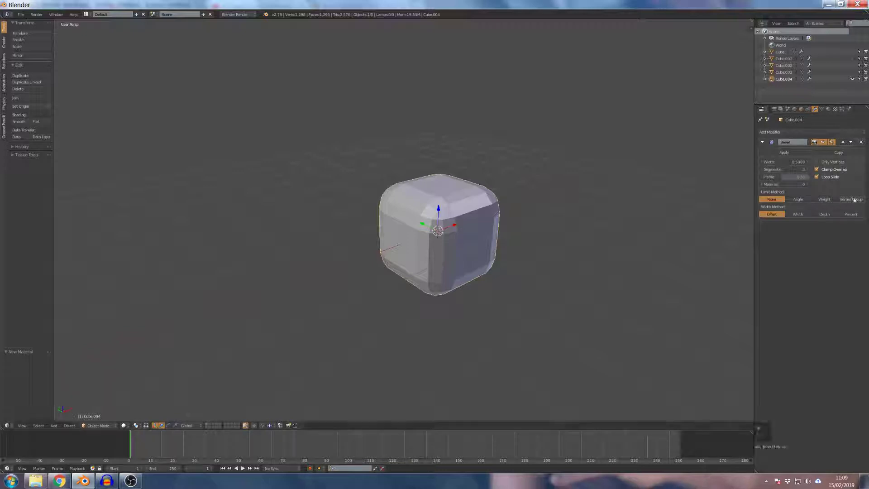
{"action": "left_click", "coordinate": [805, 185]}
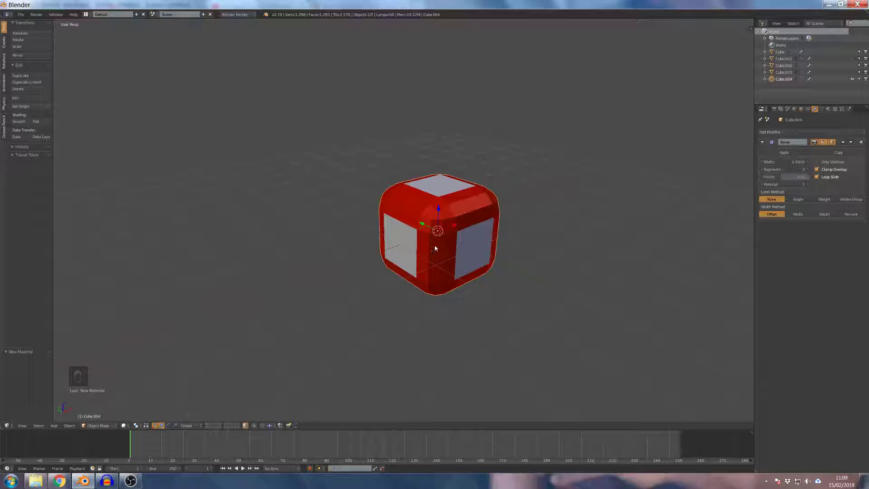
{"action": "left_click", "coordinate": [808, 185]}
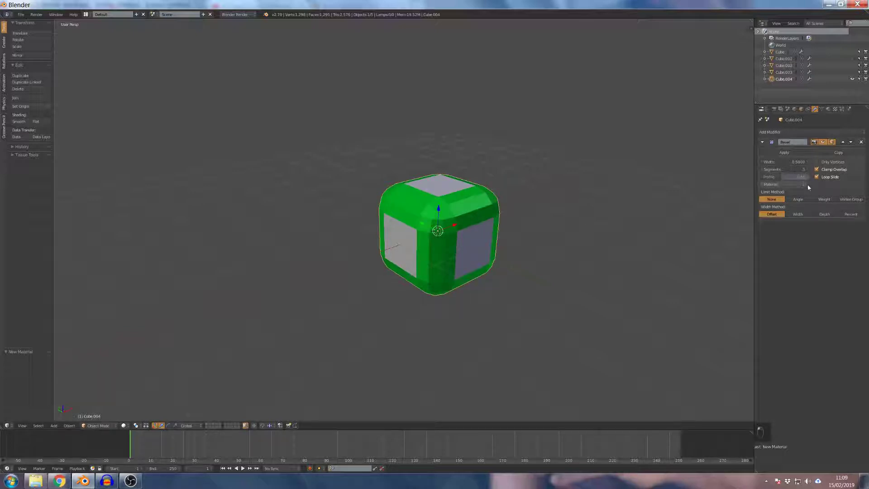
{"action": "left_click", "coordinate": [809, 185]}
Check the cube's material list, and set the Bevel modifier's material index to 1 for red bevels
{"action": "left_click", "coordinate": [827, 109]}
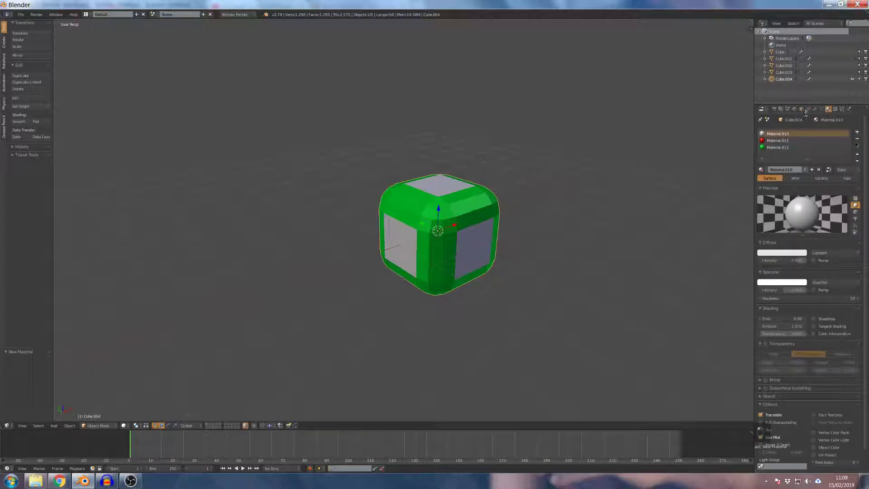
{"action": "left_click", "coordinate": [808, 109]}
{"action": "left_click", "coordinate": [814, 109]}
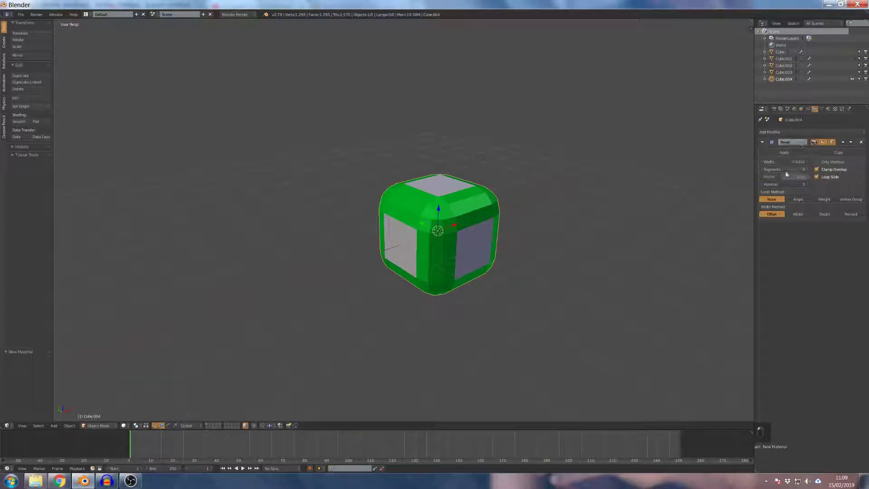
{"action": "left_click", "coordinate": [761, 184]}
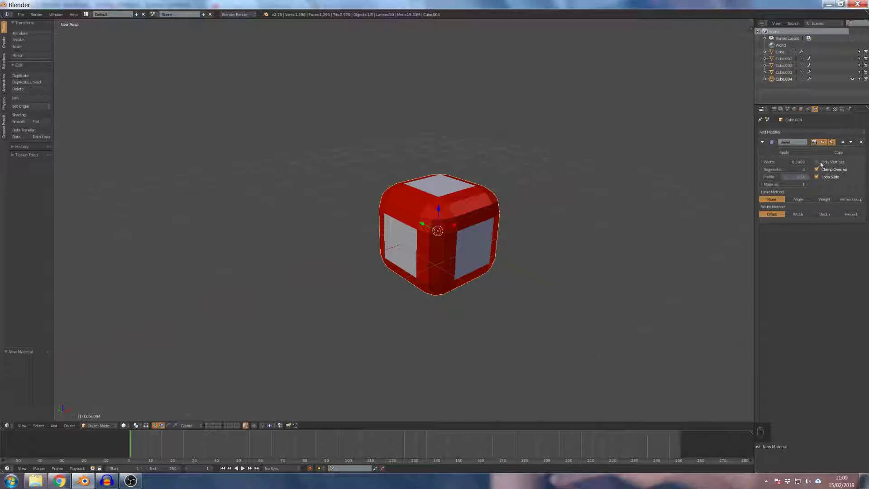
Try Only Vertices on the Bevel modifier, examine the cut corners, and turn the option off again
{"action": "left_click", "coordinate": [821, 163]}
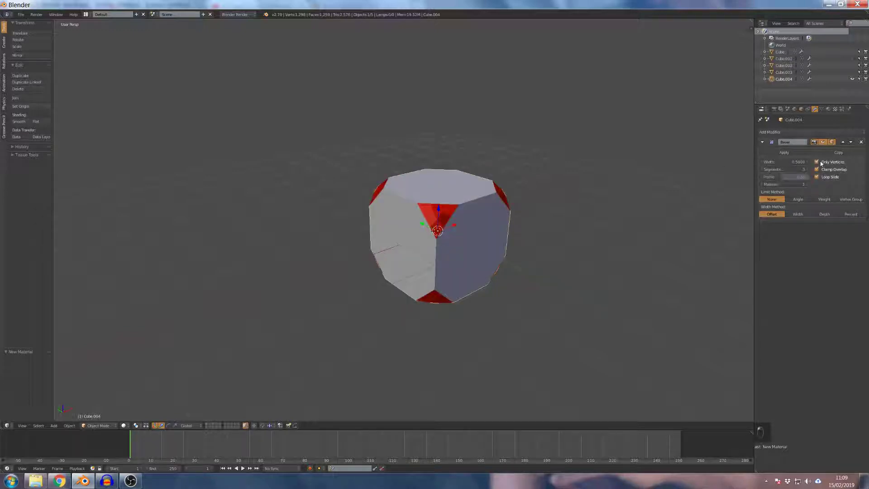
{"action": "middle_click_drag", "start_coordinate": [498, 175], "coordinate": [470, 174]}
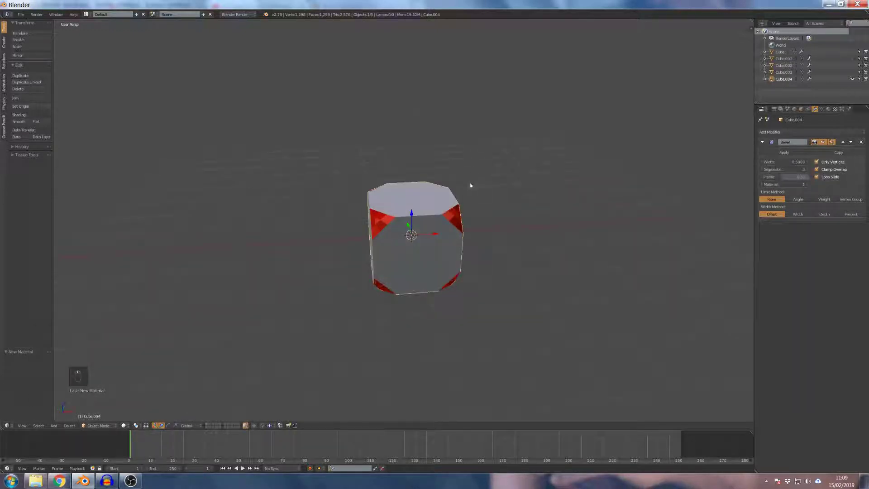
{"action": "scroll", "coordinate": [471, 185], "scroll_direction": "up", "scroll_amount": 2}
{"action": "left_click", "coordinate": [817, 162]}
Switch the Bevel modifier's Clamp Overlap off and on again, and view the cube from above
{"action": "left_click", "coordinate": [817, 169]}
{"action": "left_click", "coordinate": [825, 173]}
{"action": "middle_click_drag", "start_coordinate": [539, 174], "coordinate": [557, 194]}
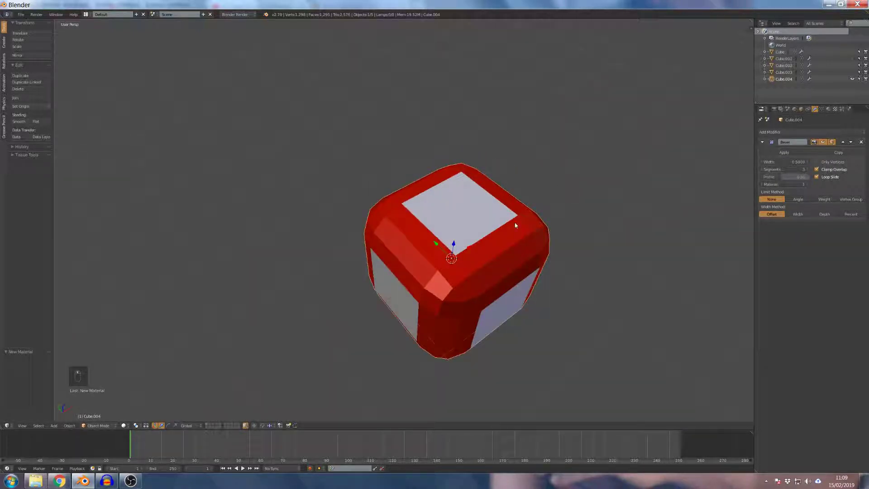
Enter Edit Mode with face selection and extrude the cube's top face upward by about 0.9 units
{"action": "key", "text": "e"}
{"action": "key", "text": "Tab"}
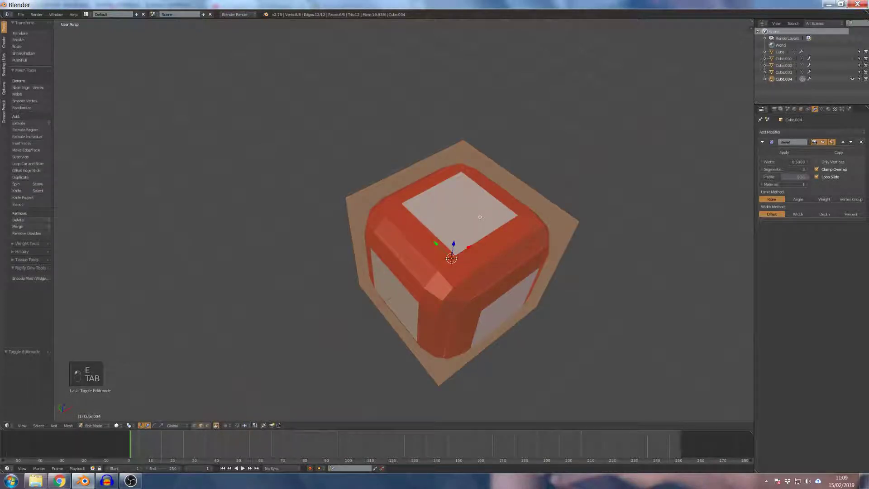
{"action": "middle_click_drag", "start_coordinate": [480, 216], "coordinate": [475, 217]}
{"action": "key", "text": "ctrl+Tab"}
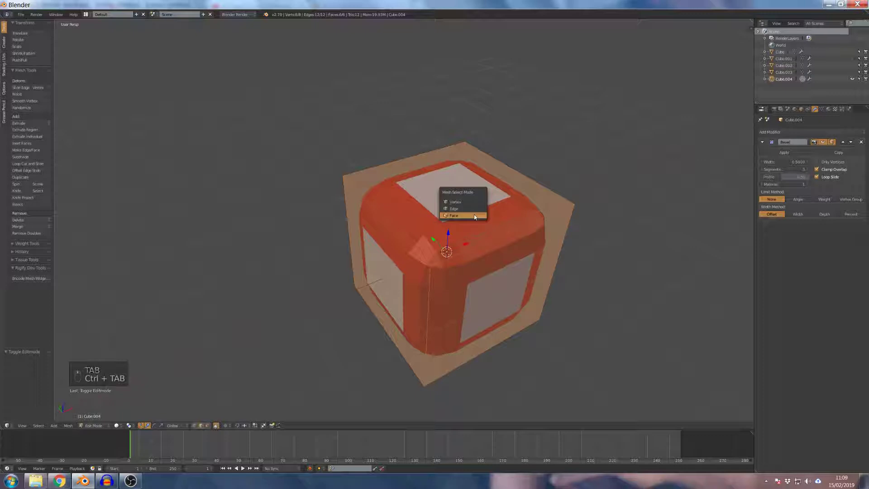
{"action": "left_click", "coordinate": [474, 217]}
{"action": "key", "text": "e"}
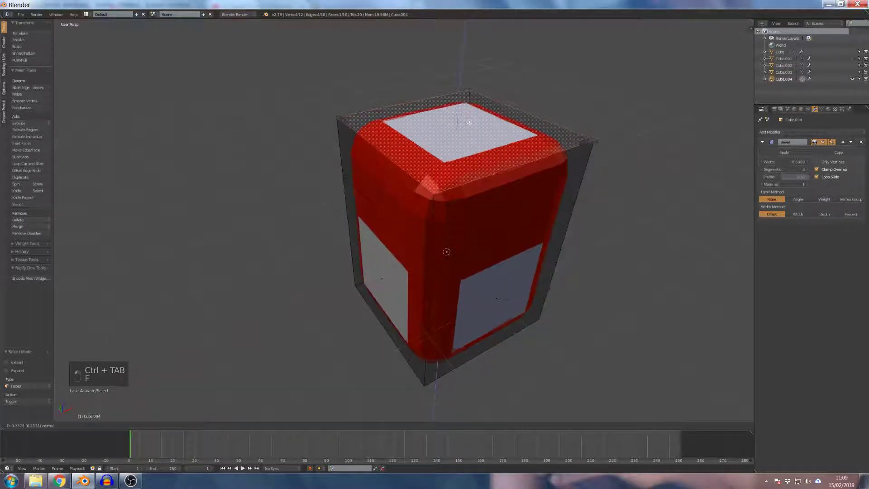
{"action": "left_click", "coordinate": [499, 96]}
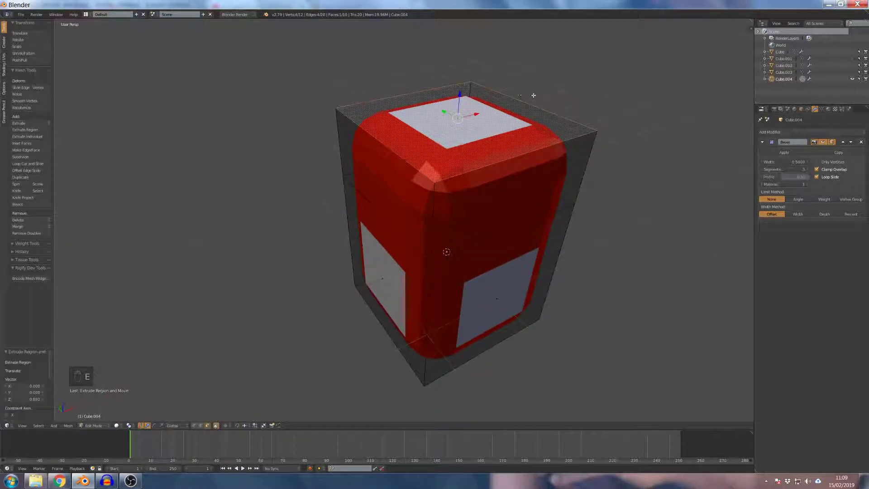
Extrude the top face again and scale it inward to about 0.56 of its size
{"action": "key", "text": "e"}
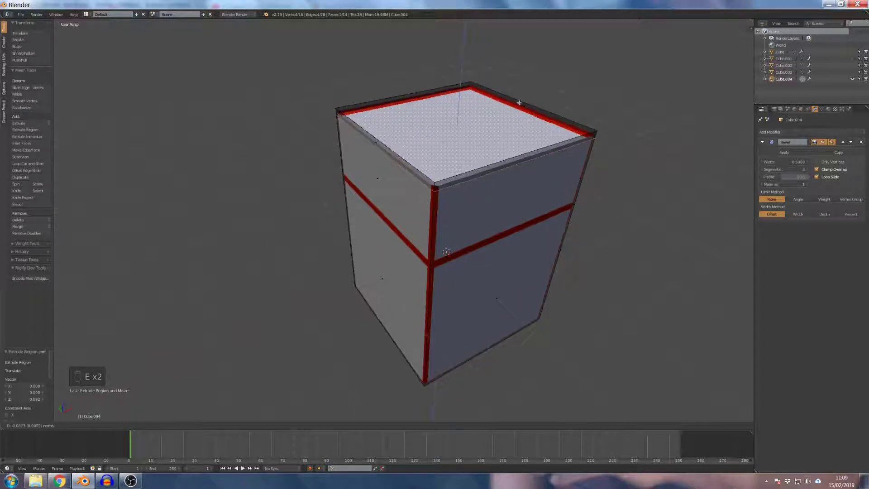
{"action": "key", "text": "s"}
{"action": "left_click", "coordinate": [526, 105]}
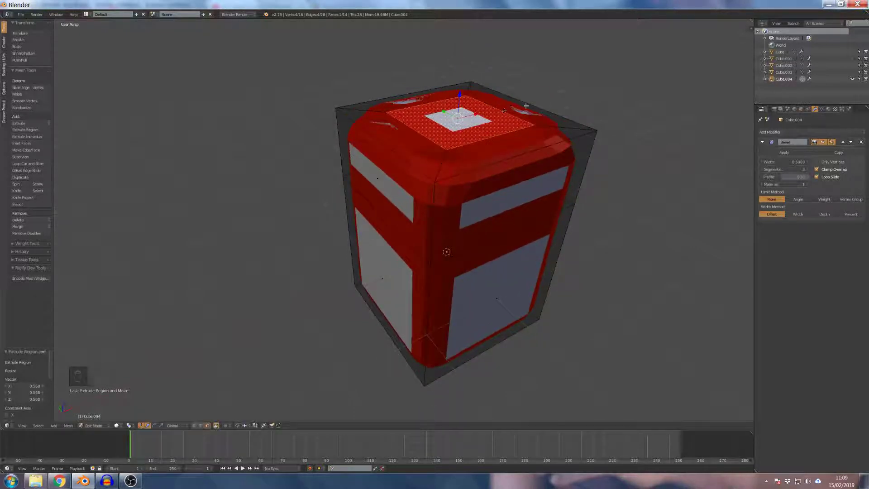
Disable Clamp Overlap, raise the bevel width to about 1.31, and examine the overlapping geometry from a lower angle
{"action": "left_click", "coordinate": [817, 169]}
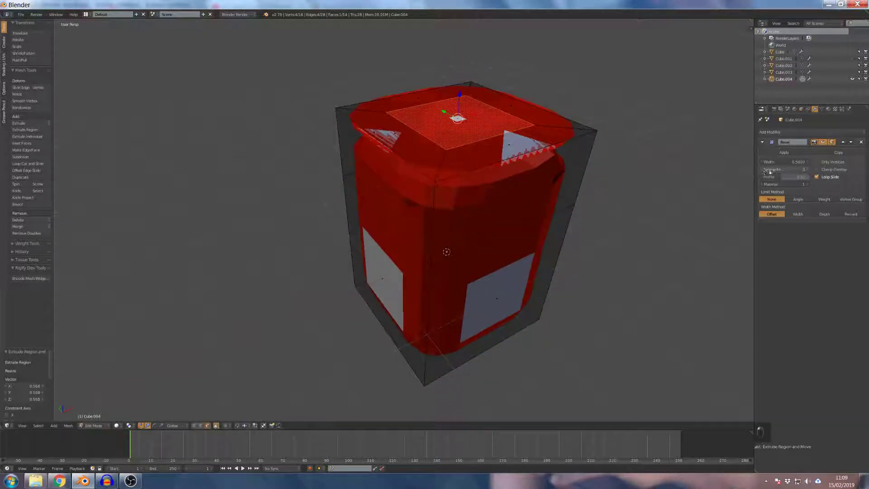
{"action": "left_click_drag", "start_coordinate": [782, 161], "coordinate": [830, 161]}
{"action": "middle_click_drag", "start_coordinate": [489, 243], "coordinate": [482, 193]}
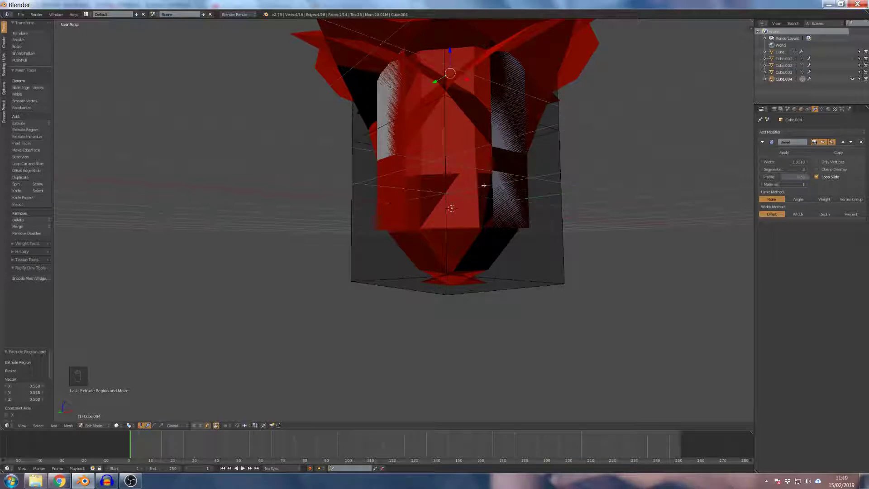
Turn Clamp Overlap back on and reduce the bevel width to about 0.18
{"action": "left_click", "coordinate": [830, 170]}
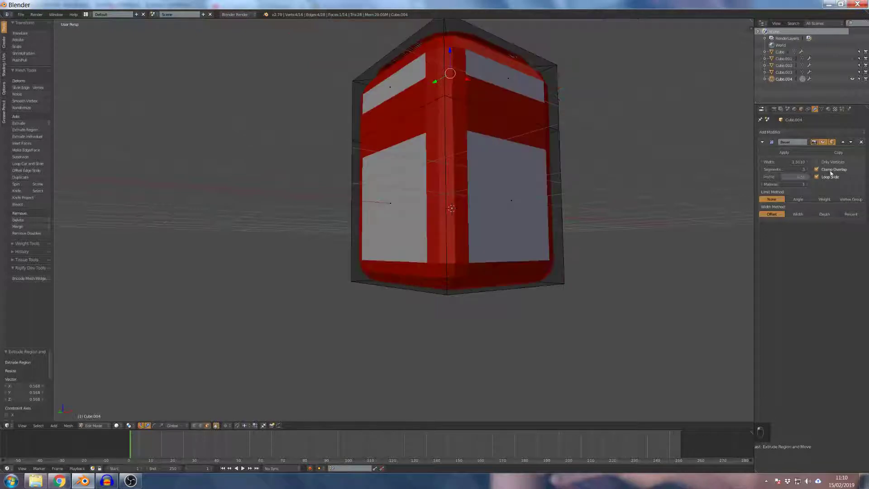
{"action": "middle_click_drag", "start_coordinate": [574, 155], "coordinate": [496, 201]}
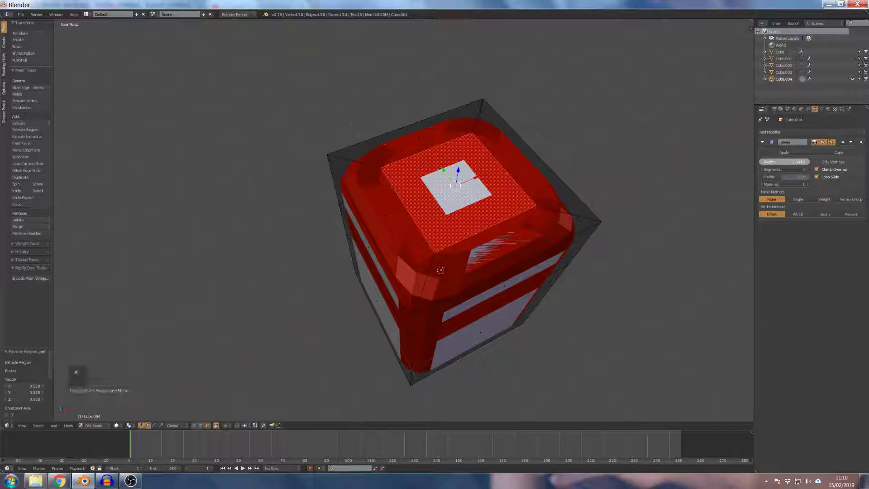
{"action": "mouse_move", "coordinate": [797, 162]}
{"action": "left_mouse_down"}
{"action": "mouse_move", "coordinate": [782, 163]}
{"action": "mouse_move", "coordinate": [804, 163]}
{"action": "left_mouse_up"}
{"action": "left_click_drag", "start_coordinate": [784, 161], "coordinate": [752, 162]}
{"action": "scroll", "coordinate": [611, 206], "scroll_direction": "up", "scroll_amount": 1}
{"action": "middle_click_drag", "start_coordinate": [611, 206], "coordinate": [524, 148]}
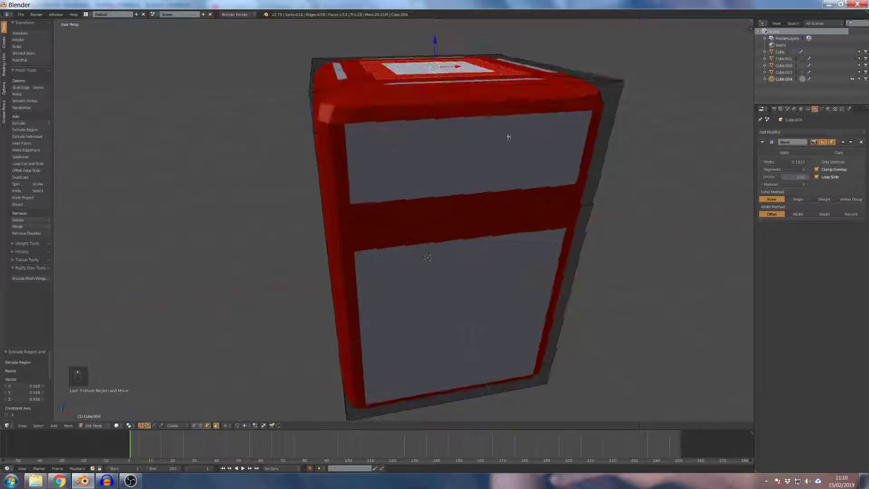
Extrude the small top face upward into a neck and tilt its top face around the Y axis
{"action": "scroll", "coordinate": [516, 141], "scroll_direction": "down", "scroll_amount": 4}
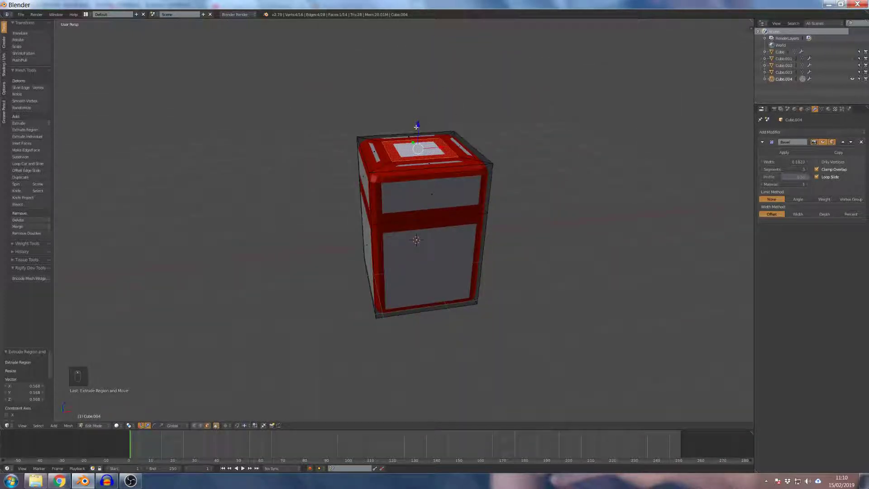
{"action": "key", "text": "e"}
{"action": "left_click", "coordinate": [424, 71]}
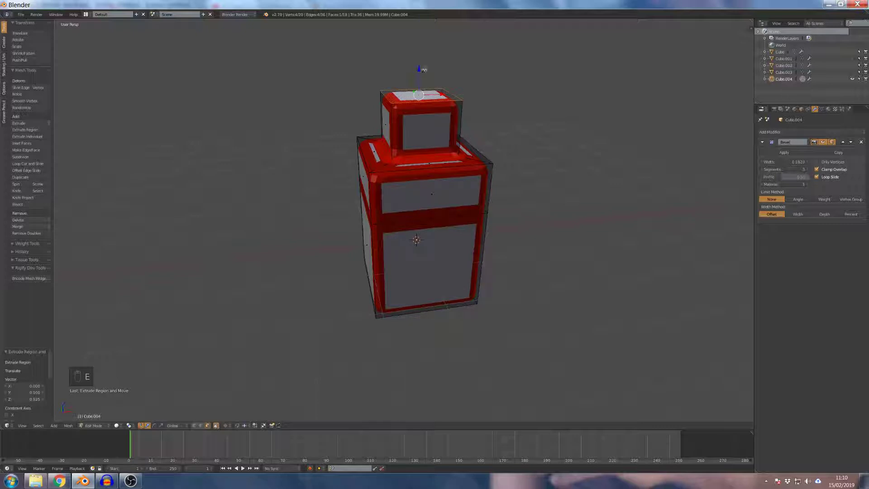
{"action": "key", "text": "r"}
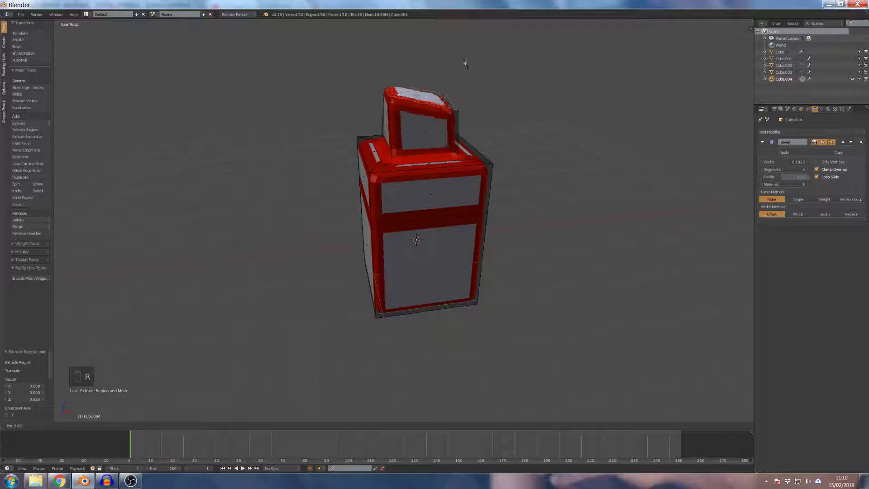
{"action": "key", "text": "x"}
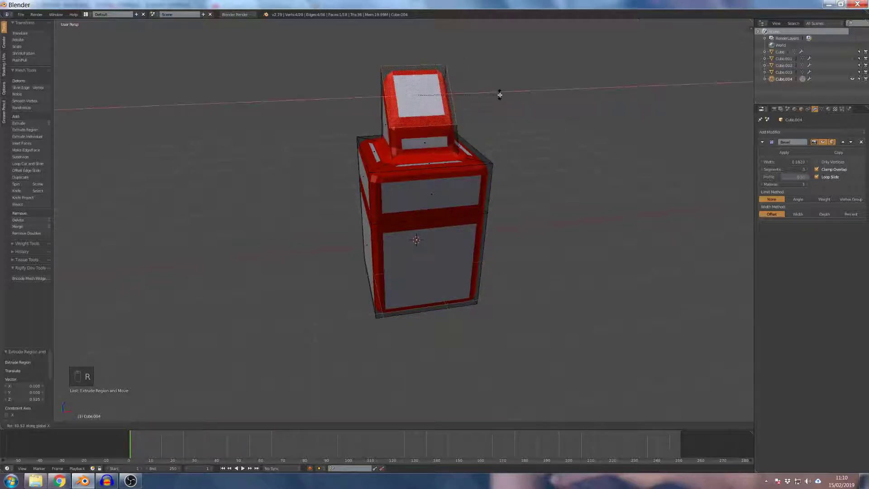
{"action": "key", "text": "y"}
{"action": "left_click", "coordinate": [498, 84]}
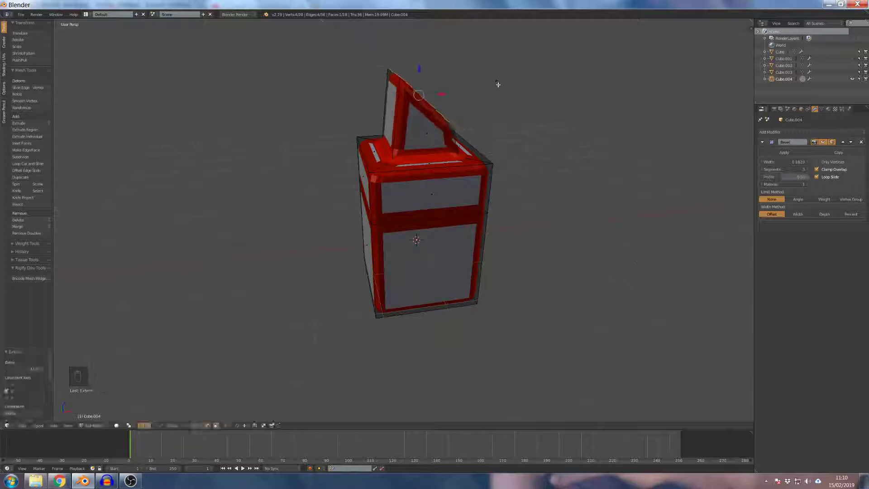
Extrude the tilted face outward along its normal by about 1.1 units
{"action": "key", "text": "e"}
{"action": "left_click", "coordinate": [563, 43]}
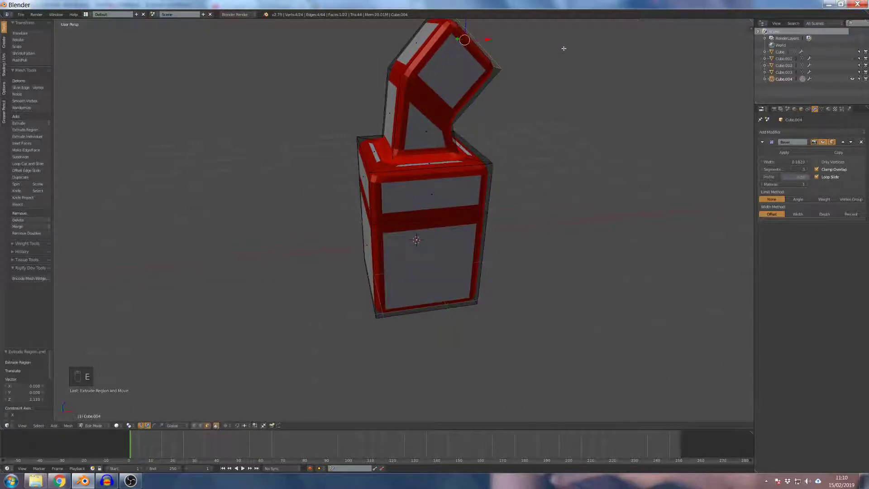
{"action": "scroll", "coordinate": [561, 46], "scroll_direction": "down", "scroll_amount": 3}
{"action": "middle_click_drag", "start_coordinate": [536, 53], "coordinate": [477, 105]}
{"action": "scroll", "coordinate": [493, 83], "scroll_direction": "up", "scroll_amount": 3}
{"action": "scroll", "coordinate": [476, 105], "scroll_direction": "up", "scroll_amount": 2}
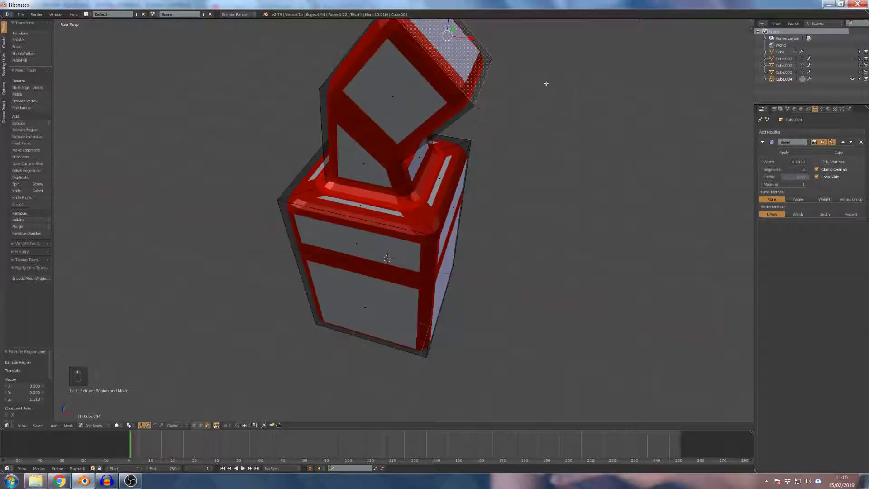
{"action": "scroll", "coordinate": [546, 83], "scroll_direction": "down", "scroll_amount": 2}
{"action": "middle_click_drag", "start_coordinate": [518, 77], "coordinate": [518, 69]}
{"action": "scroll", "coordinate": [518, 72], "scroll_direction": "down", "scroll_amount": 3}
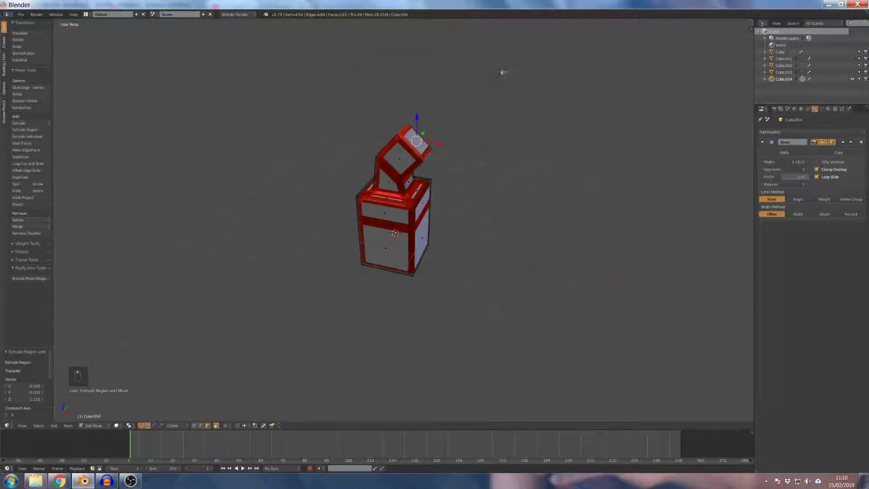
Rotate the neck's end face around the Y axis until nearly vertical and extrude it outward by about 1.2 units
{"action": "key", "text": "r"}
{"action": "key", "text": "x"}
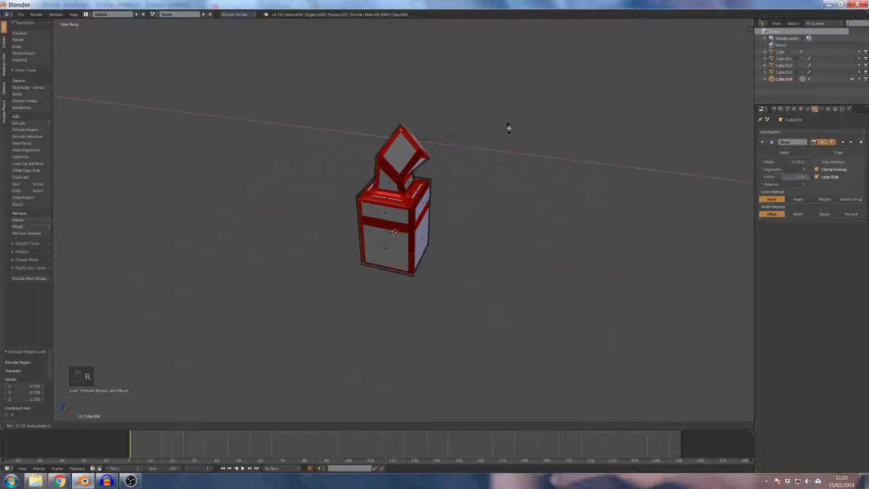
{"action": "key", "text": "y"}
{"action": "left_click", "coordinate": [515, 134]}
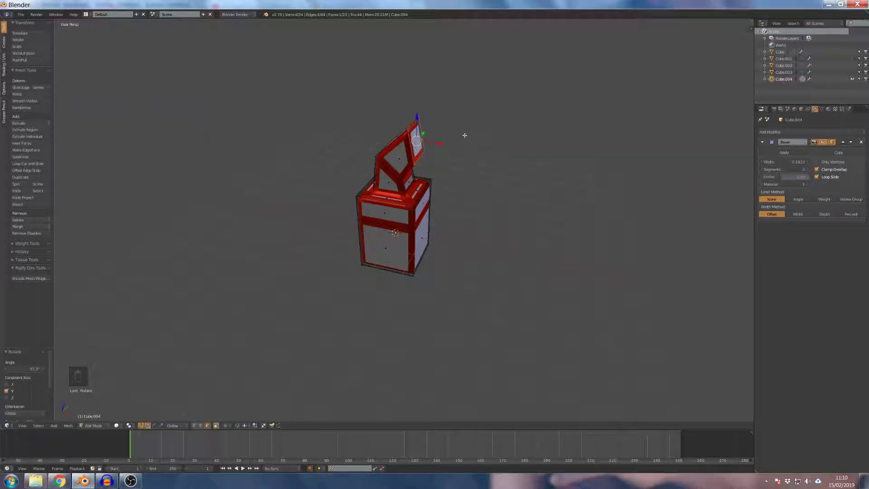
{"action": "key", "text": "e"}
{"action": "left_click", "coordinate": [502, 120]}
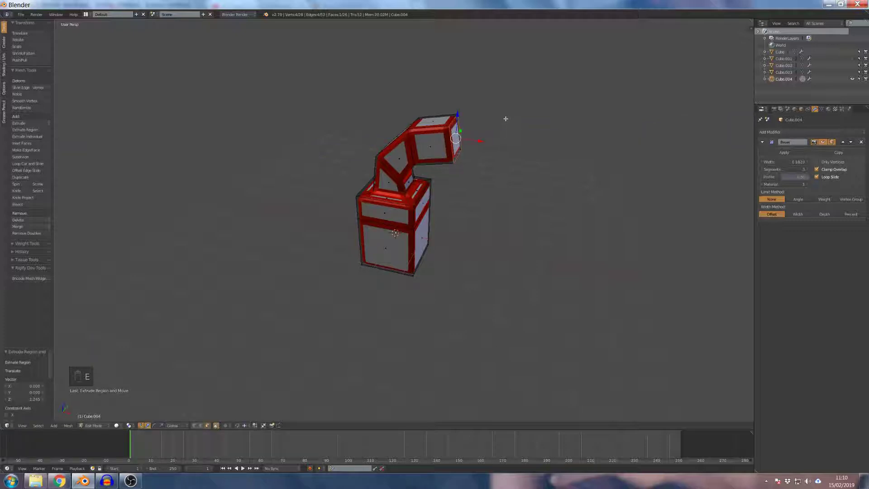
Rotate the neck's end face around the X axis by about 2.8°
{"action": "key", "text": "r"}
{"action": "key", "text": "x"}
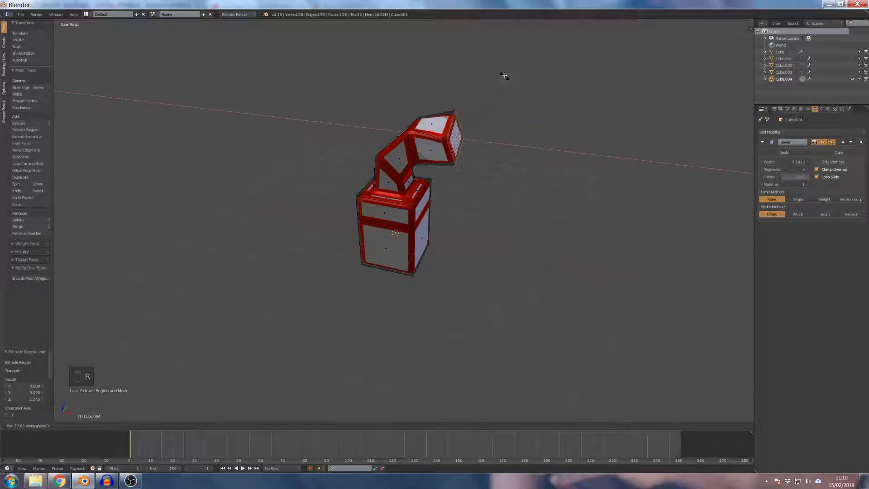
{"action": "left_click", "coordinate": [526, 113]}
{"action": "middle_click_drag", "start_coordinate": [506, 129], "coordinate": [437, 167]}
{"action": "scroll", "coordinate": [431, 169], "scroll_direction": "up", "scroll_amount": 5}
{"action": "scroll", "coordinate": [430, 170], "scroll_direction": "down", "scroll_amount": 3}
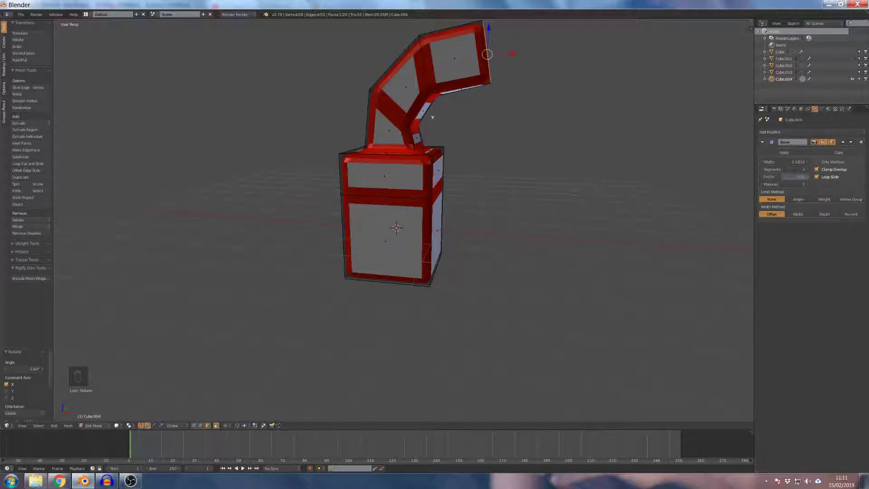
{"action": "scroll", "coordinate": [733, 169], "scroll_direction": "down", "scroll_amount": 1}
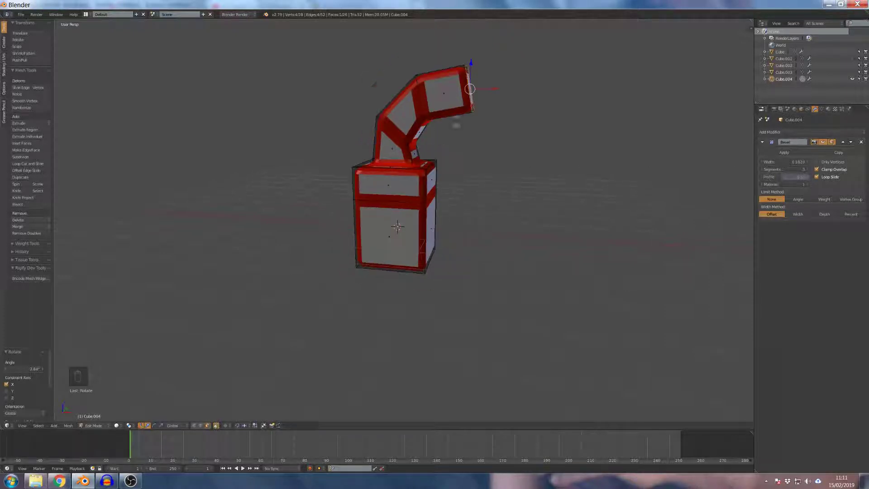
Set the bevel limit method to Angle with a 60° threshold
{"action": "left_click", "coordinate": [799, 200]}
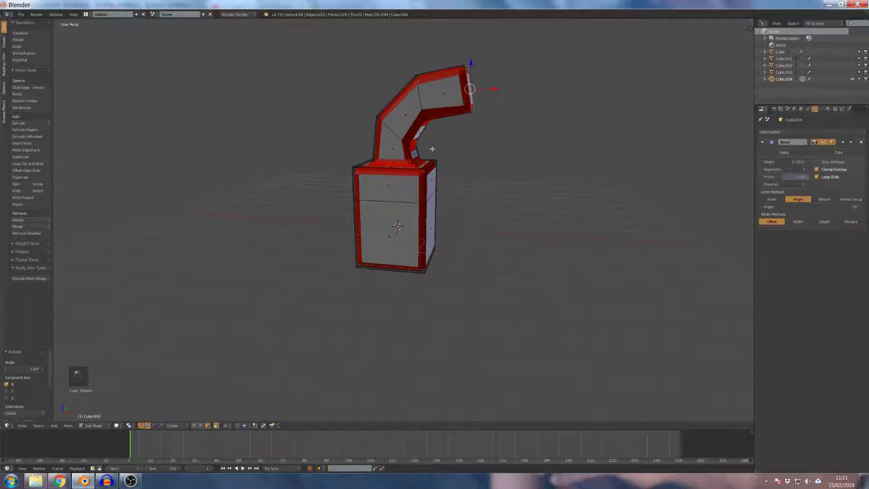
{"action": "scroll", "coordinate": [588, 218], "scroll_direction": "up", "scroll_amount": 1}
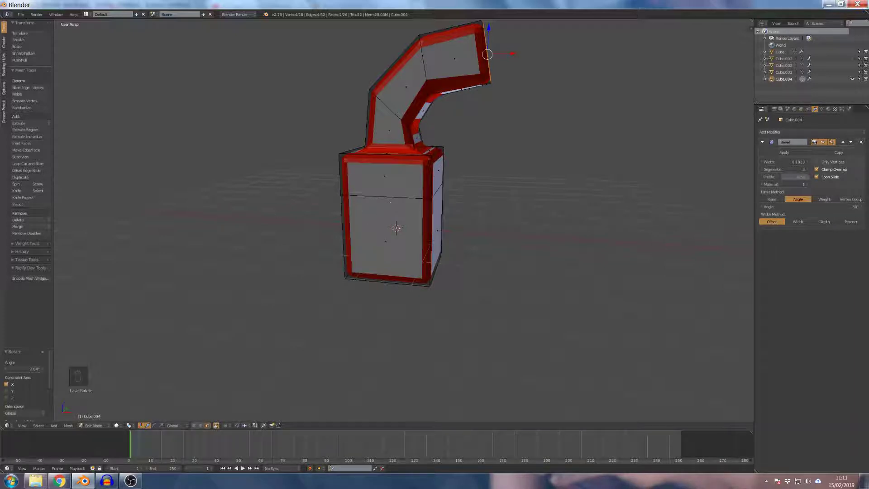
{"action": "left_click", "coordinate": [854, 207]}
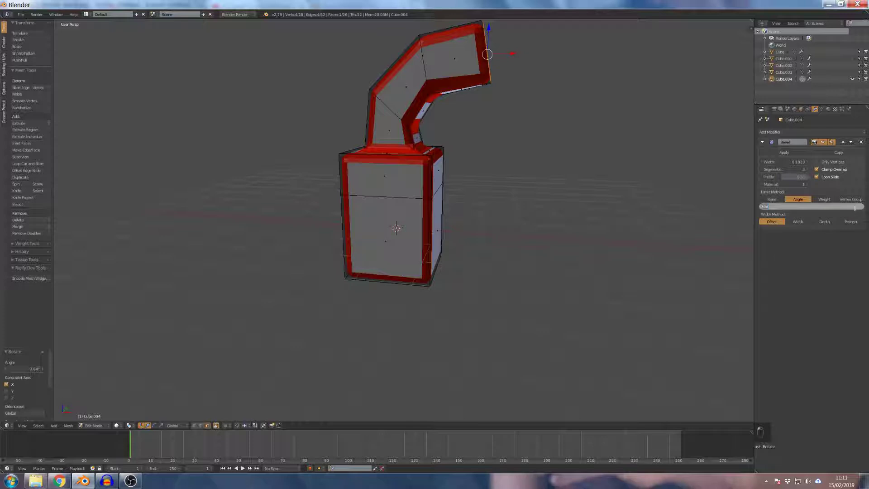
{"action": "type", "text": "60"}
{"action": "key", "text": "Return"}
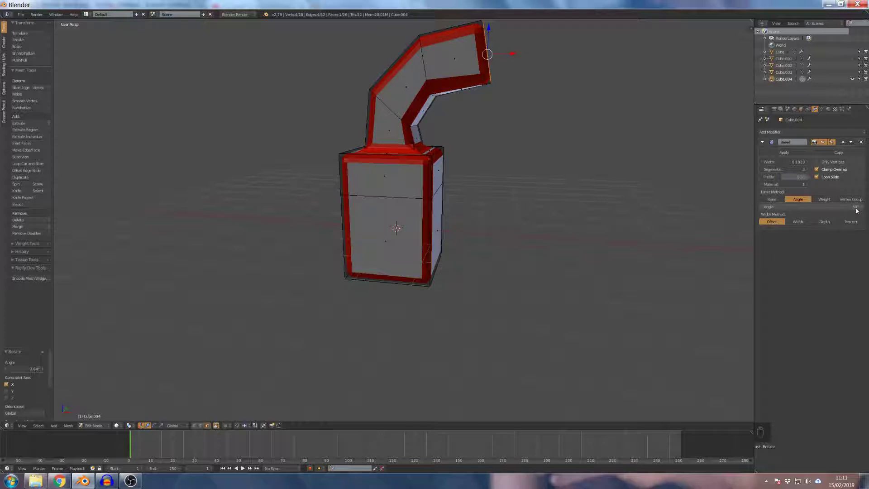
{"action": "middle_click_drag", "start_coordinate": [398, 145], "coordinate": [423, 167]}
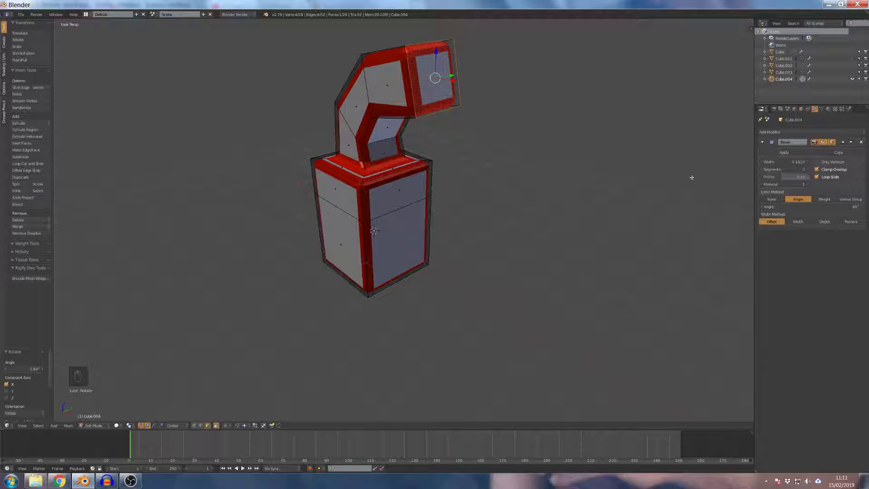
Set the bevel angle limit to 90° and inspect which edges of the bent neck are still bevelled
{"action": "left_click", "coordinate": [838, 207]}
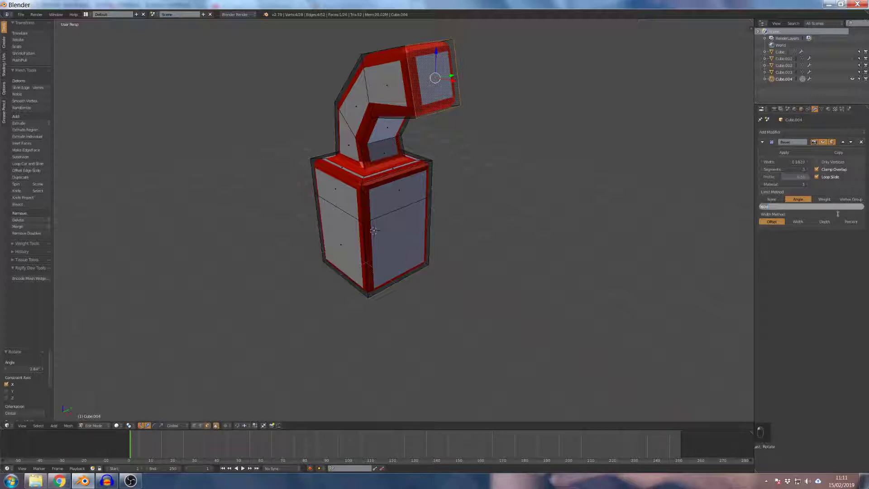
{"action": "type", "text": "90"}
{"action": "key", "text": "Return"}
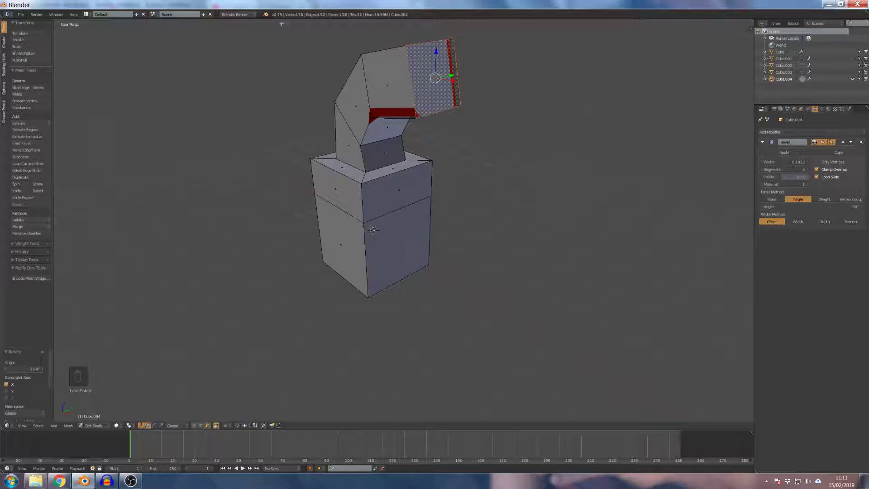
{"action": "scroll", "coordinate": [333, 67], "scroll_direction": "up", "scroll_amount": 5}
{"action": "scroll", "coordinate": [365, 78], "scroll_direction": "down", "scroll_amount": 5}
{"action": "middle_click_drag", "start_coordinate": [436, 33], "coordinate": [470, 127]}
{"action": "scroll", "coordinate": [402, 132], "scroll_direction": "up", "scroll_amount": 3}
{"action": "scroll", "coordinate": [401, 134], "scroll_direction": "down", "scroll_amount": 3}
Set the bevel angle limit to 110° and inspect the mesh from above and from the side
{"action": "left_click", "coordinate": [855, 207]}
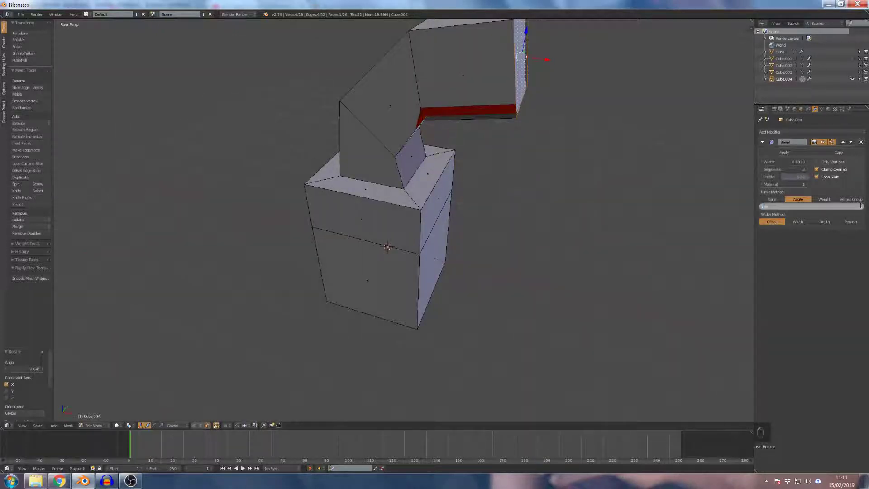
{"action": "type", "text": "110"}
{"action": "key", "text": "Return"}
{"action": "scroll", "coordinate": [517, 92], "scroll_direction": "down", "scroll_amount": 4}
{"action": "middle_click_drag", "start_coordinate": [517, 91], "coordinate": [507, 175]}
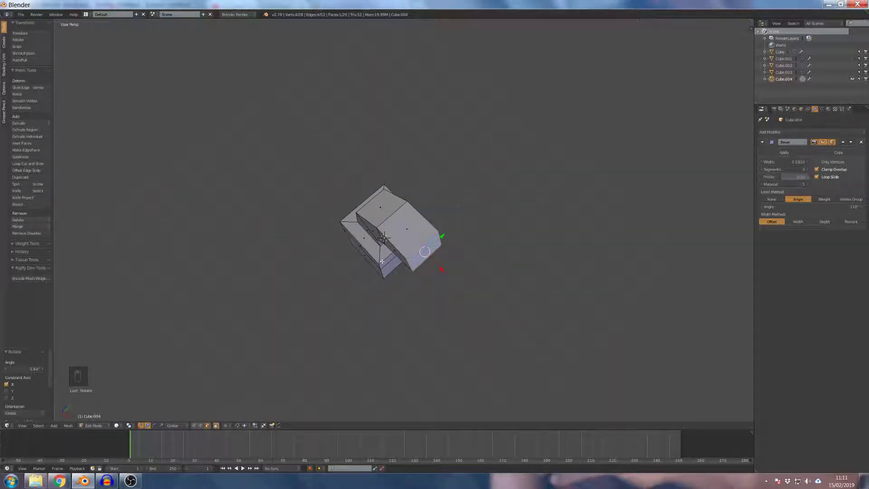
{"action": "middle_click_drag", "start_coordinate": [392, 256], "coordinate": [407, 193]}
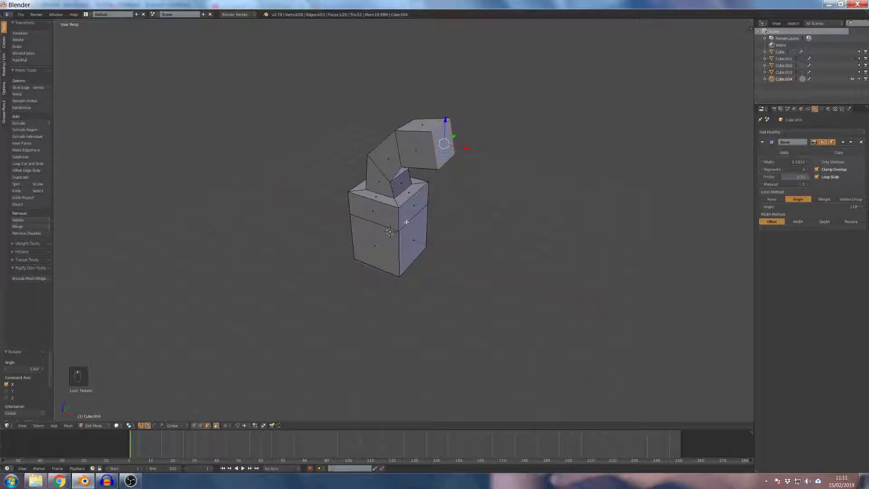
{"action": "scroll", "coordinate": [408, 192], "scroll_direction": "up", "scroll_amount": 4}
{"action": "scroll", "coordinate": [419, 186], "scroll_direction": "down", "scroll_amount": 3}
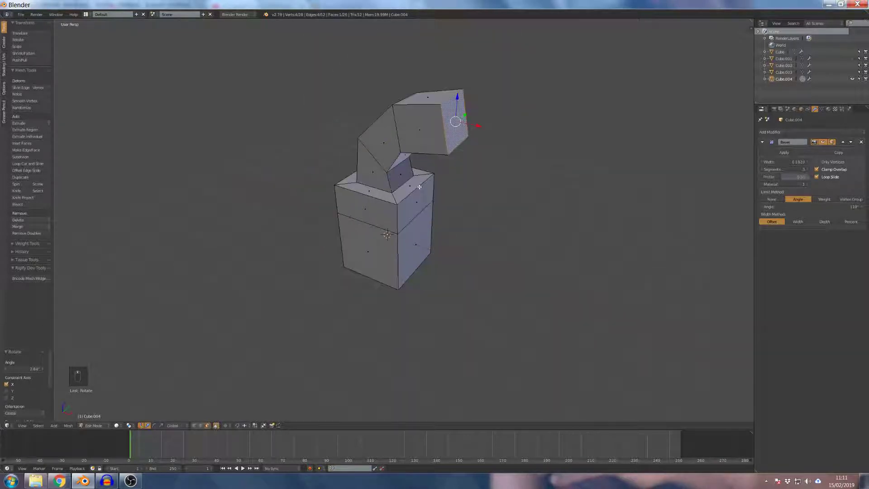
Set the bevel angle limit to 30° and switch the limit method to Weight
{"action": "left_click", "coordinate": [844, 207]}
{"action": "type", "text": "30"}
{"action": "key", "text": "Return"}
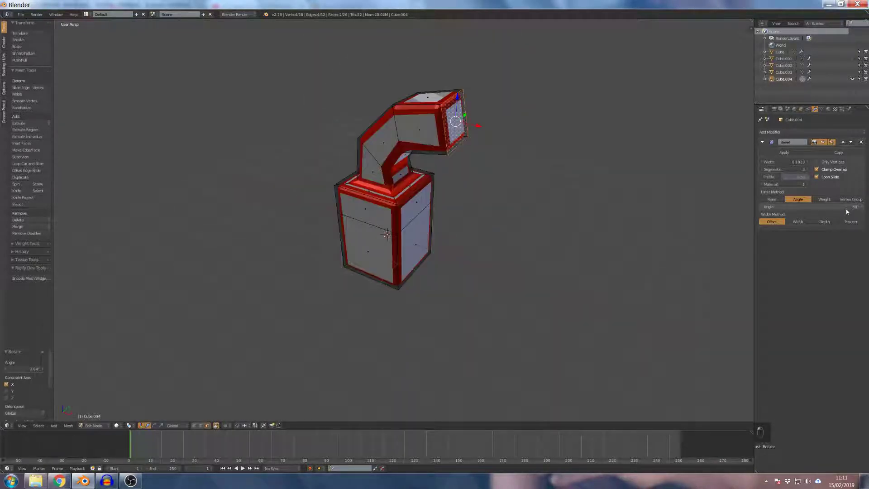
{"action": "left_click", "coordinate": [824, 199]}
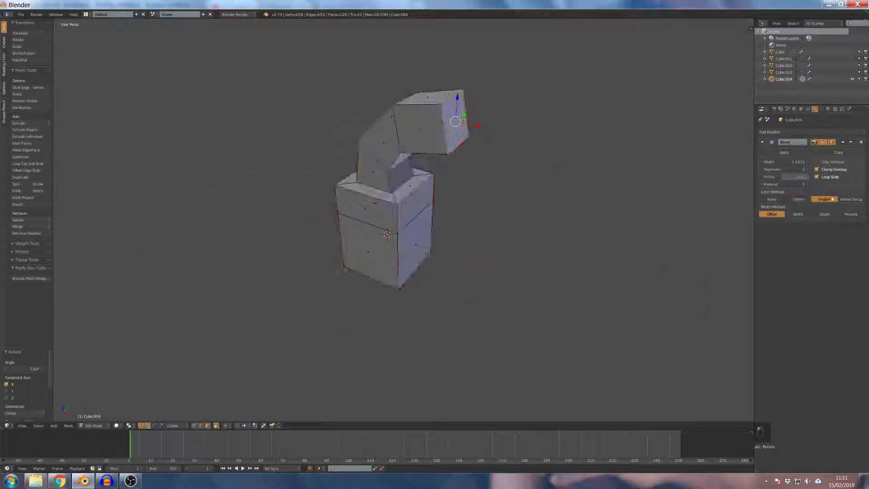
Switch the mesh selection mode from faces to edges
{"action": "middle_click_drag", "start_coordinate": [528, 184], "coordinate": [571, 180]}
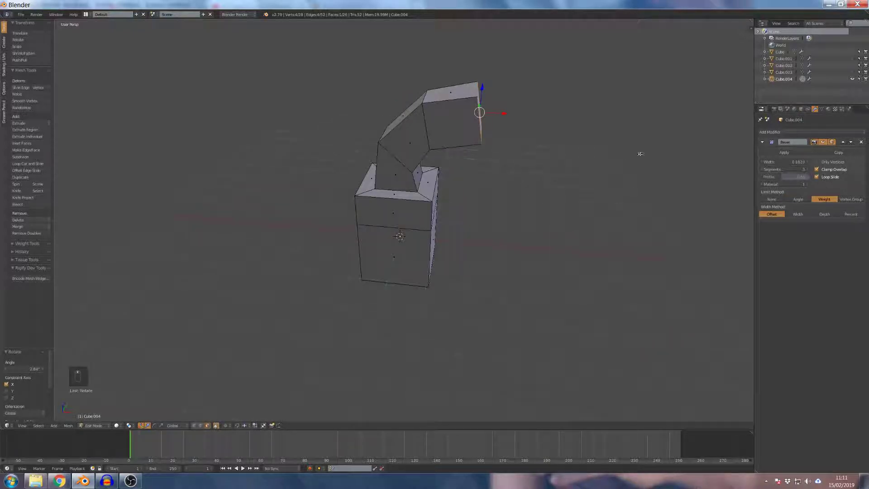
{"action": "scroll", "coordinate": [410, 149], "scroll_direction": "up", "scroll_amount": 3}
{"action": "scroll", "coordinate": [410, 150], "scroll_direction": "down", "scroll_amount": 3}
{"action": "scroll", "coordinate": [410, 150], "scroll_direction": "down", "scroll_amount": 3}
{"action": "middle_click_drag", "start_coordinate": [481, 83], "coordinate": [462, 63]}
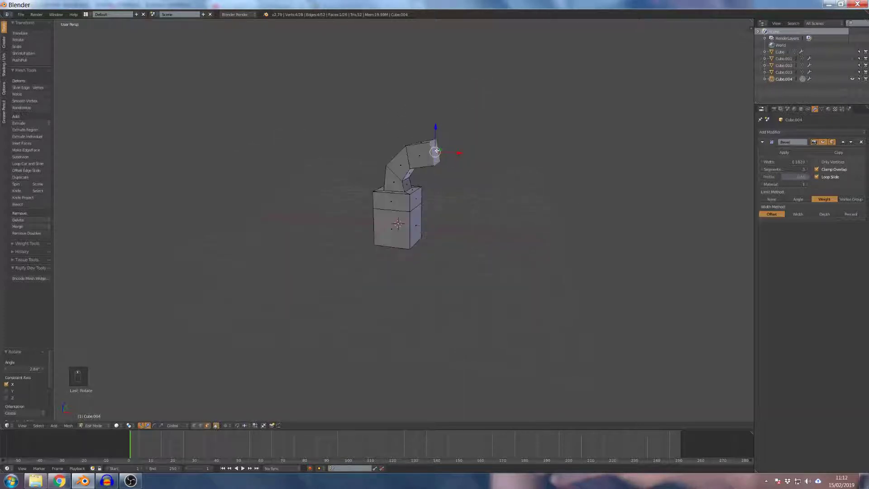
{"action": "scroll", "coordinate": [399, 193], "scroll_direction": "up", "scroll_amount": 2}
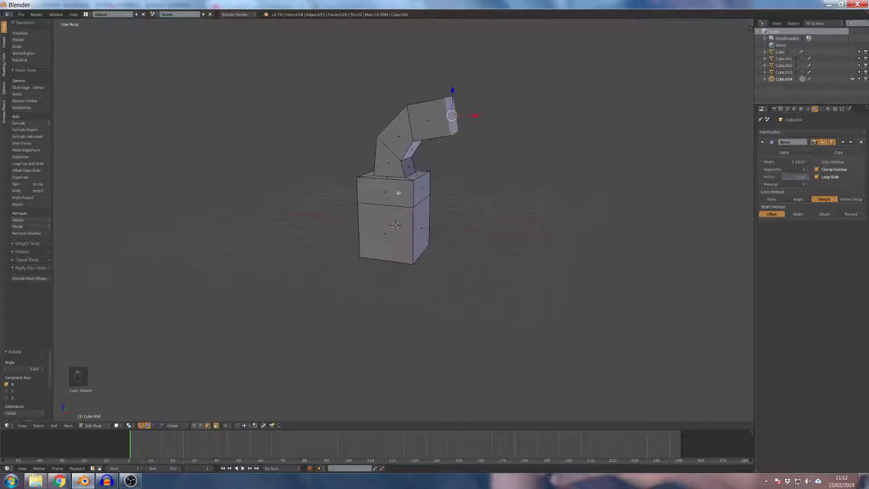
{"action": "right_click", "coordinate": [388, 208]}
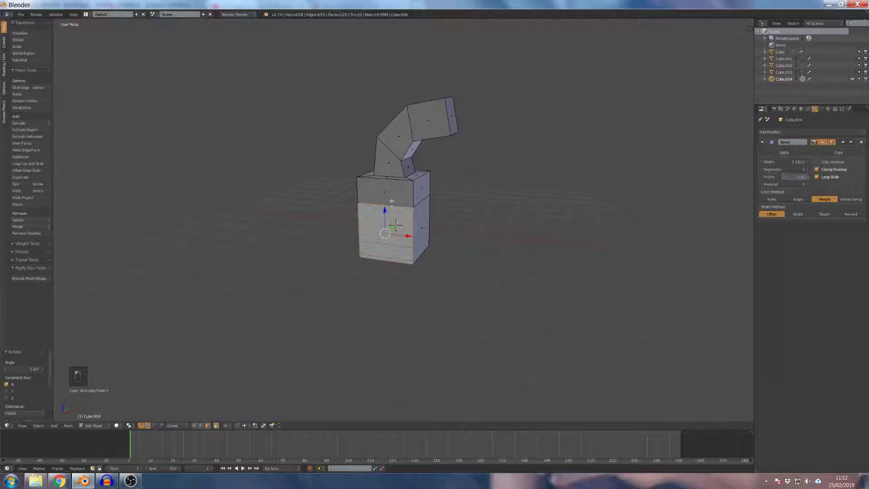
{"action": "key", "text": "ctrl+Tab"}
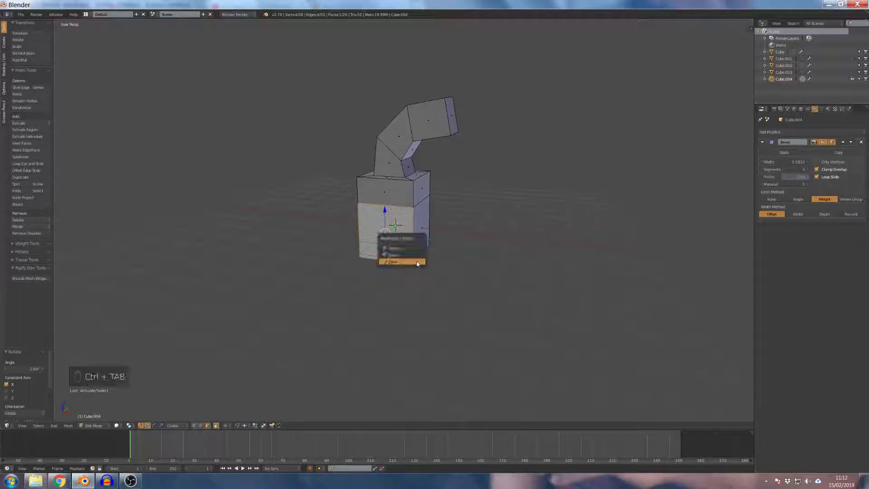
{"action": "left_click", "coordinate": [407, 254]}
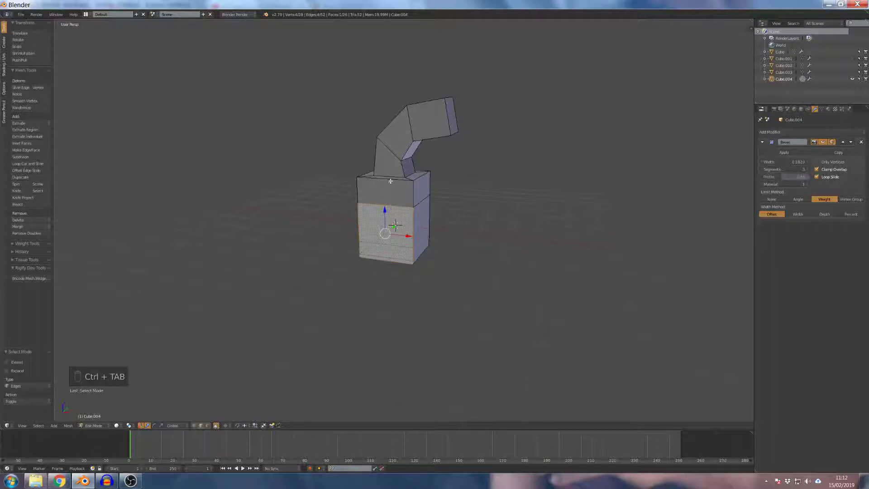
Select the box's front top edge and the horizontal edge below it, and give both an edge bevel weight of 1
{"action": "right_click", "coordinate": [390, 181]}
{"action": "middle_click_drag", "start_coordinate": [390, 181], "coordinate": [390, 197]}
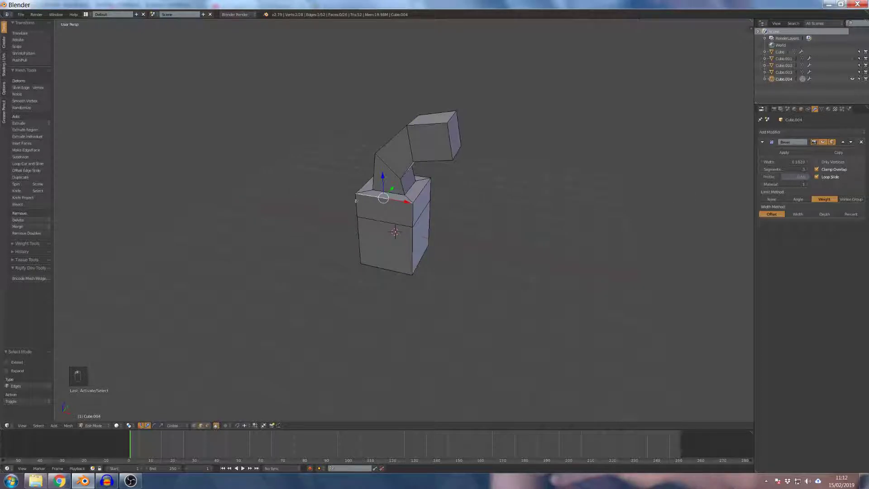
{"action": "scroll", "coordinate": [390, 195], "scroll_direction": "up", "scroll_amount": 3}
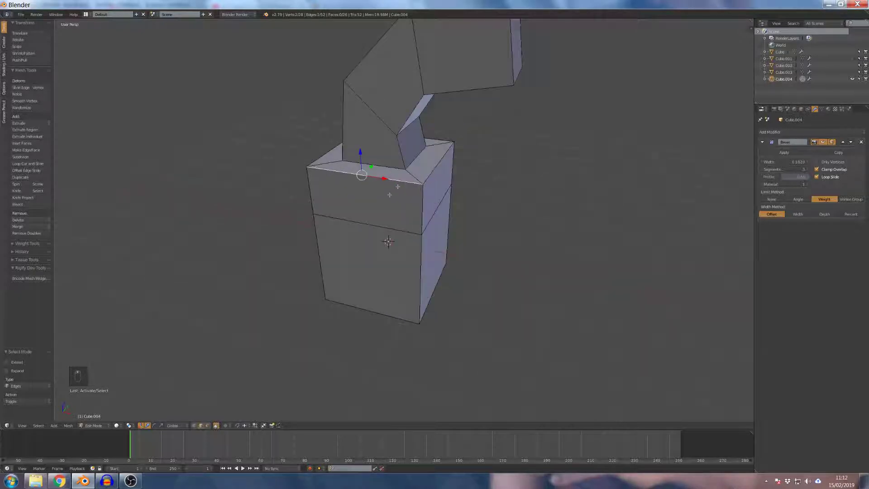
{"action": "right_click", "coordinate": [375, 221], "text": "shift"}
{"action": "key", "text": "ctrl+e"}
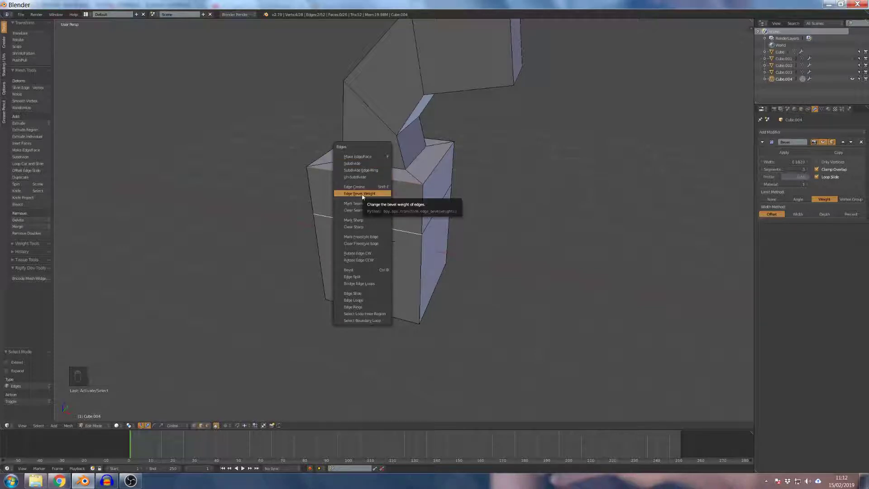
{"action": "left_click", "coordinate": [362, 194]}
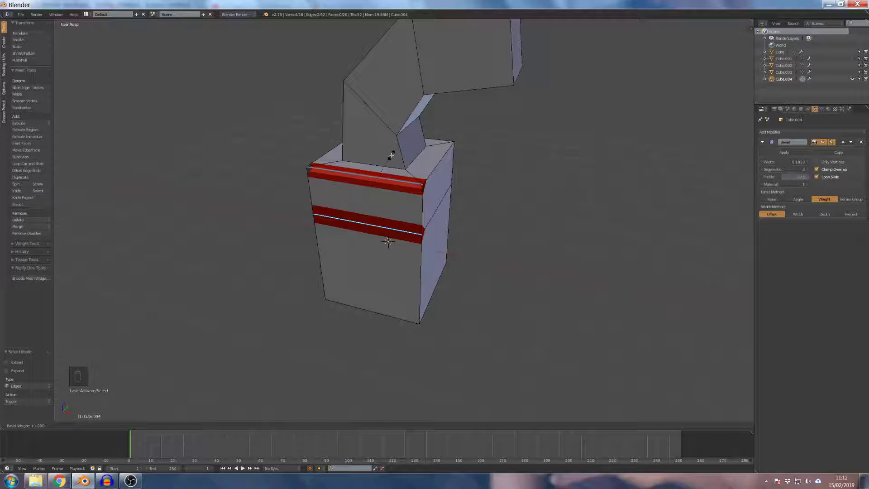
{"action": "left_click", "coordinate": [362, 153]}
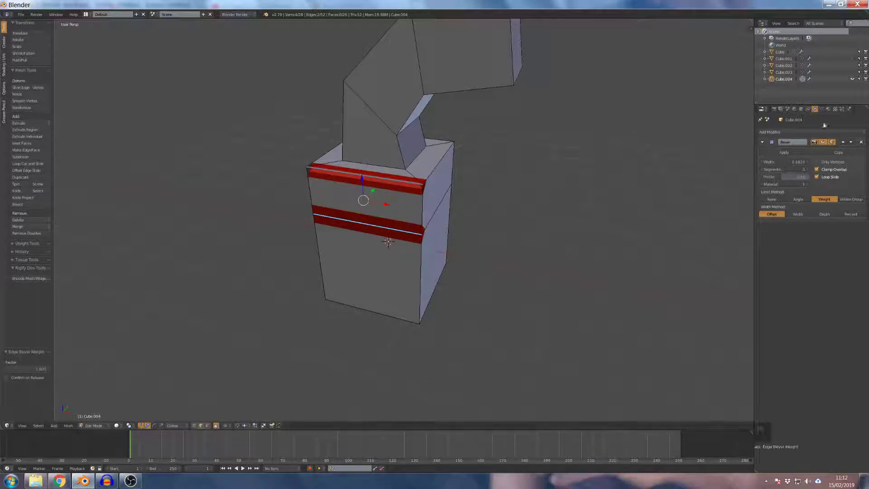
Try bevelling the horizontal edge on the adjacent side of the box directly by about 0.35 and inspect it from several angles
{"action": "middle_click_drag", "start_coordinate": [398, 235], "coordinate": [470, 186]}
{"action": "middle_click_drag", "start_coordinate": [554, 148], "coordinate": [549, 161]}
{"action": "scroll", "coordinate": [549, 161], "scroll_direction": "up", "scroll_amount": 5}
{"action": "scroll", "coordinate": [549, 161], "scroll_direction": "down", "scroll_amount": 6}
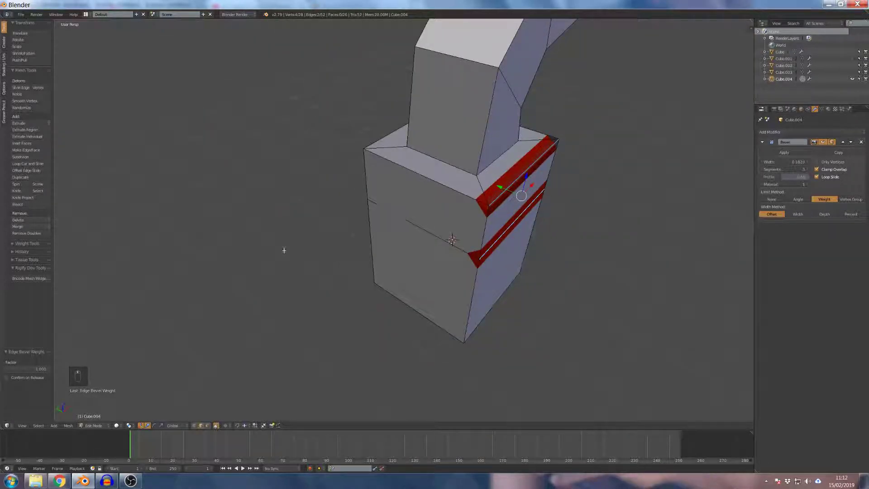
{"action": "right_click", "coordinate": [419, 223]}
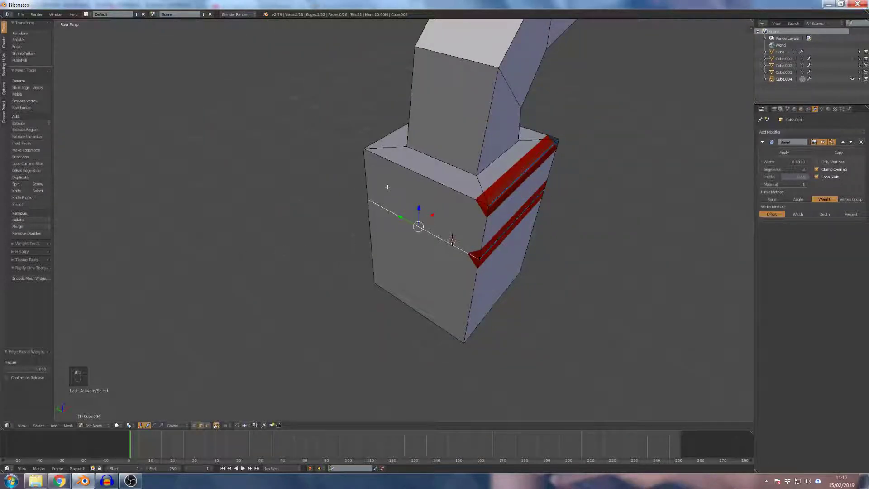
{"action": "key", "text": "ctrl+b"}
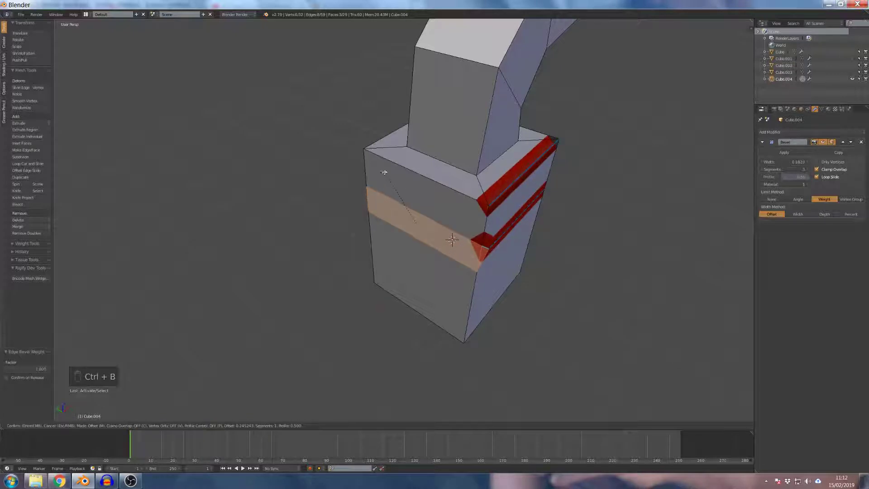
{"action": "left_click", "coordinate": [410, 157]}
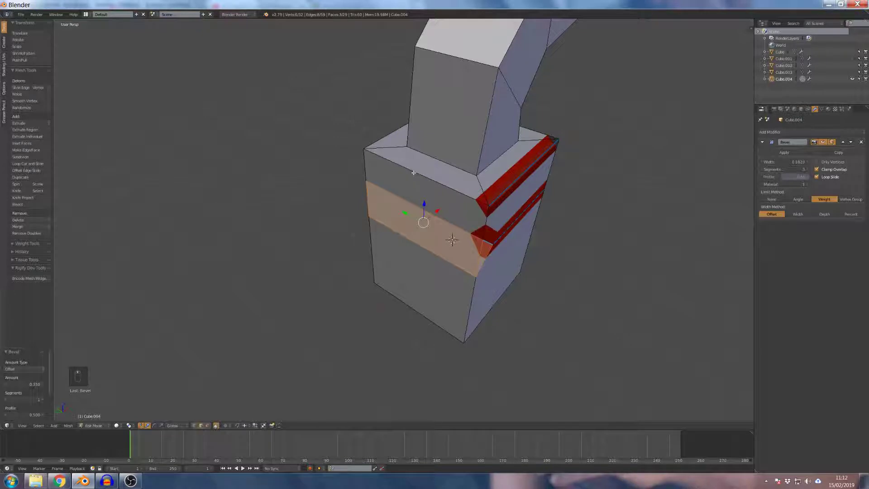
{"action": "middle_click_drag", "start_coordinate": [409, 156], "coordinate": [463, 150]}
{"action": "middle_click_drag", "start_coordinate": [454, 211], "coordinate": [433, 192]}
{"action": "middle_click_drag", "start_coordinate": [519, 137], "coordinate": [480, 199]}
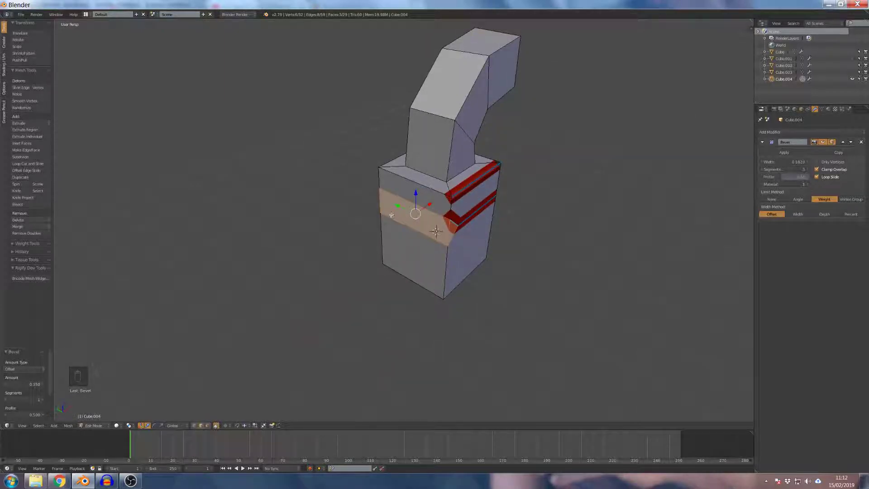
{"action": "scroll", "coordinate": [599, 199], "scroll_direction": "down", "scroll_amount": 4}
{"action": "middle_click_drag", "start_coordinate": [552, 195], "coordinate": [509, 176]}
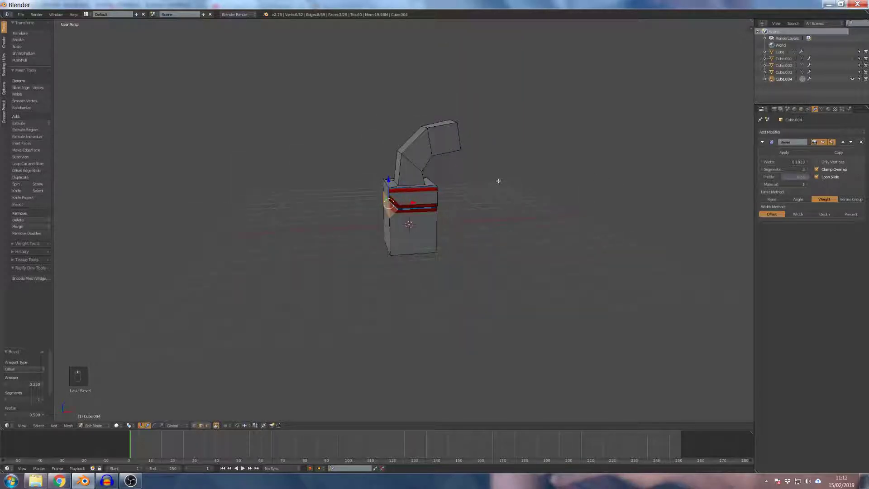
Undo the direct bevel on the side edge
{"action": "key", "text": "ctrl+z"}
{"action": "key", "text": "ctrl+z"}
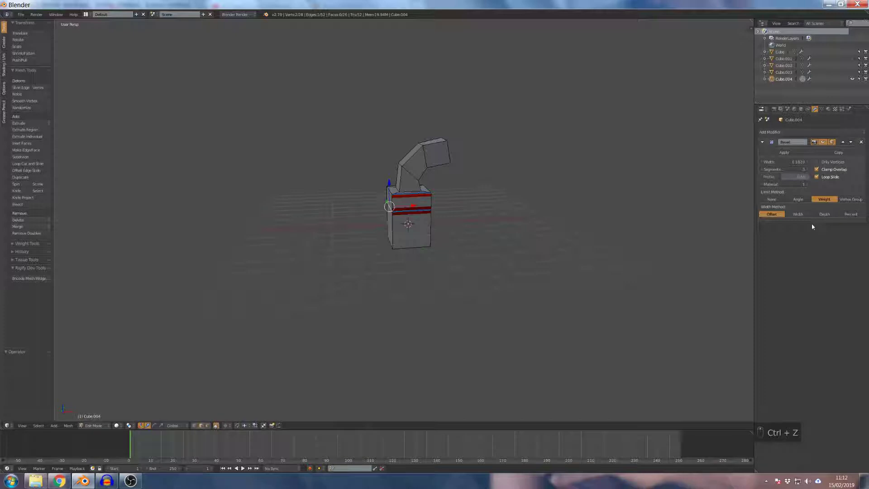
{"action": "key", "text": "ctrl+z"}
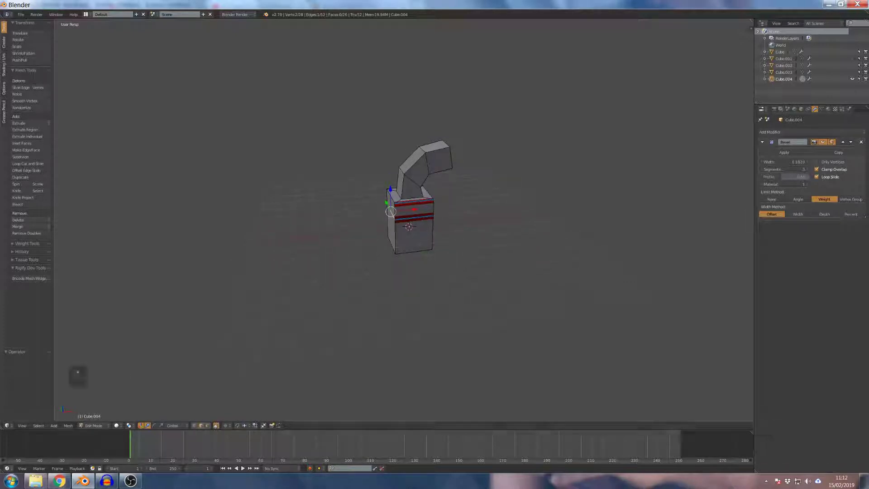
Cycle the bevel limit method through None and Angle back to Weight, and try the Width, Depth and Percent width methods
{"action": "left_click", "coordinate": [771, 199]}
{"action": "left_click", "coordinate": [797, 200]}
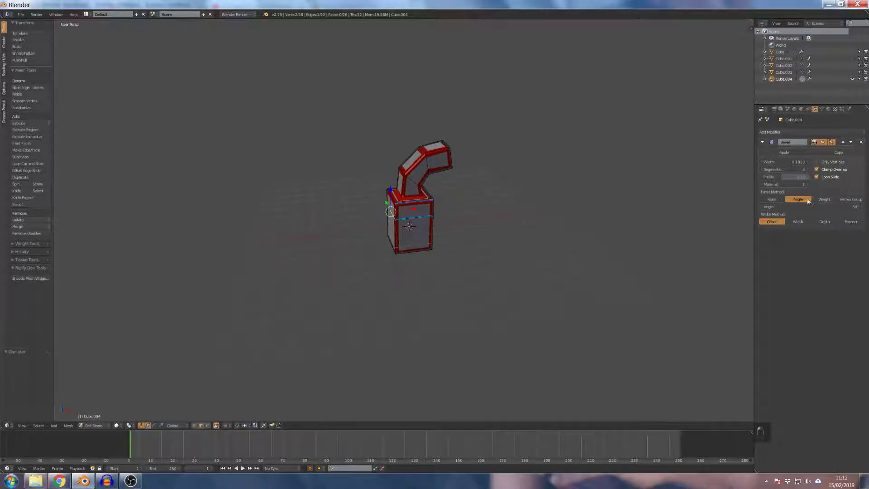
{"action": "left_click", "coordinate": [823, 199]}
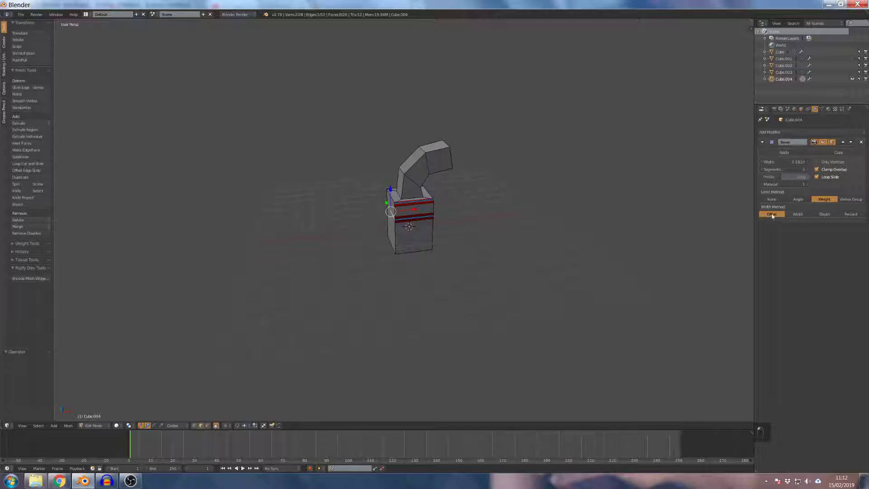
{"action": "left_click", "coordinate": [797, 214]}
{"action": "left_click", "coordinate": [824, 214]}
{"action": "left_click", "coordinate": [850, 215]}
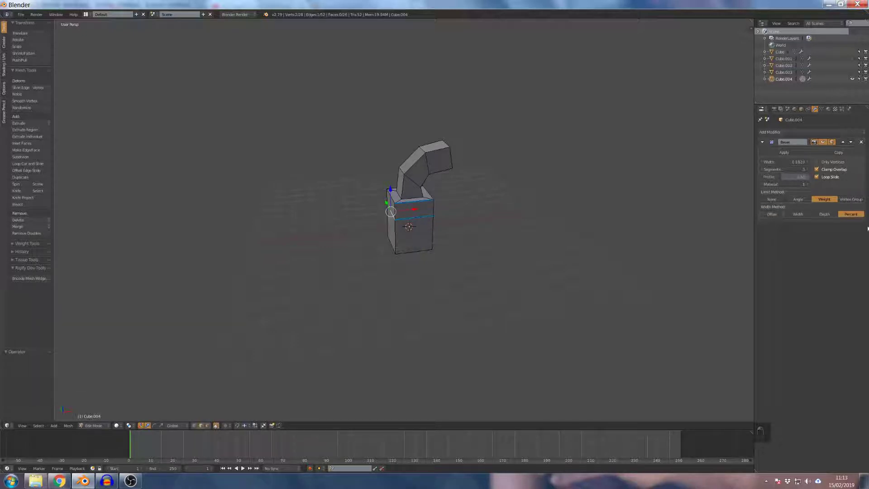
Set the bevel limit method to Angle and compare the Depth and Width width methods, finishing on Offset
{"action": "left_click", "coordinate": [799, 201]}
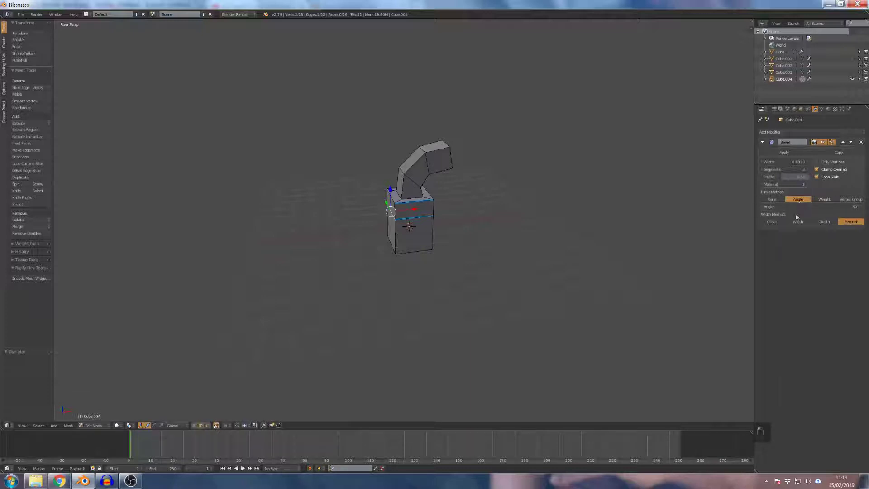
{"action": "left_click", "coordinate": [824, 222]}
{"action": "left_click", "coordinate": [798, 221]}
{"action": "left_click", "coordinate": [771, 221]}
{"action": "left_click", "coordinate": [797, 222]}
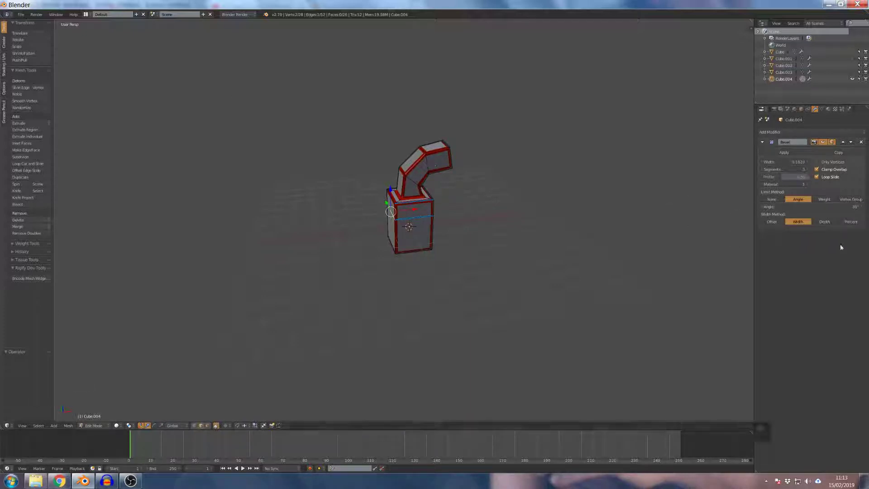
{"action": "left_click", "coordinate": [822, 221]}
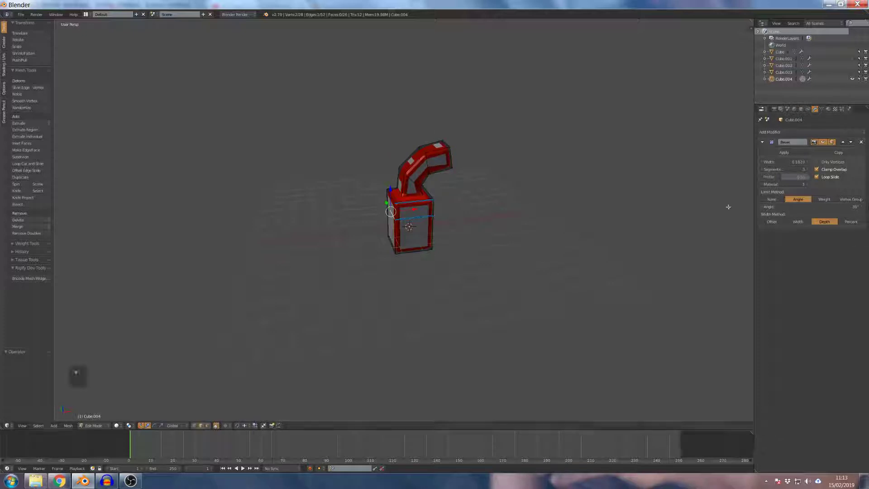
{"action": "left_click", "coordinate": [771, 222]}
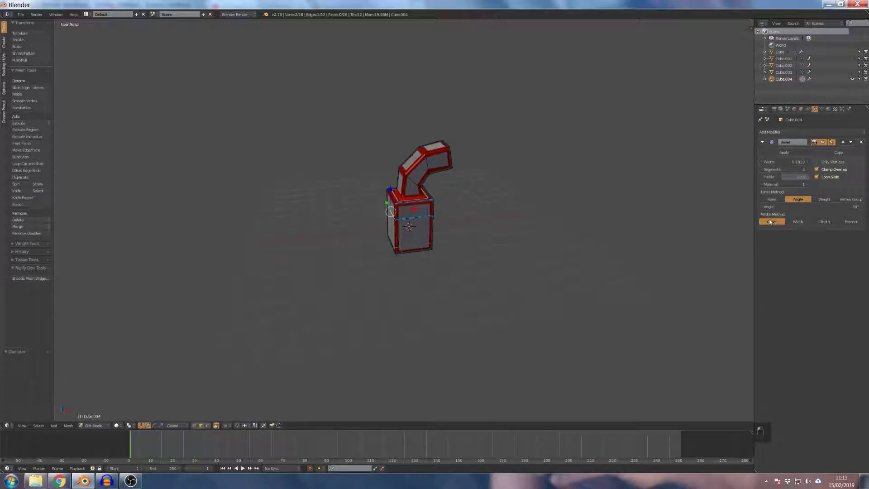
Set the bevel limit method to None and increase the number of bevel segments
{"action": "left_click", "coordinate": [771, 199]}
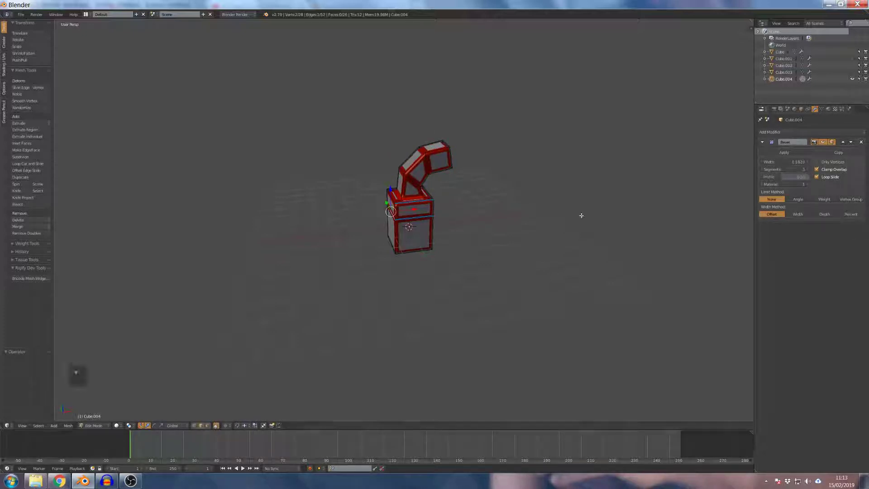
{"action": "left_click", "coordinate": [808, 171]}
{"action": "scroll", "coordinate": [675, 191], "scroll_direction": "up", "scroll_amount": 2}
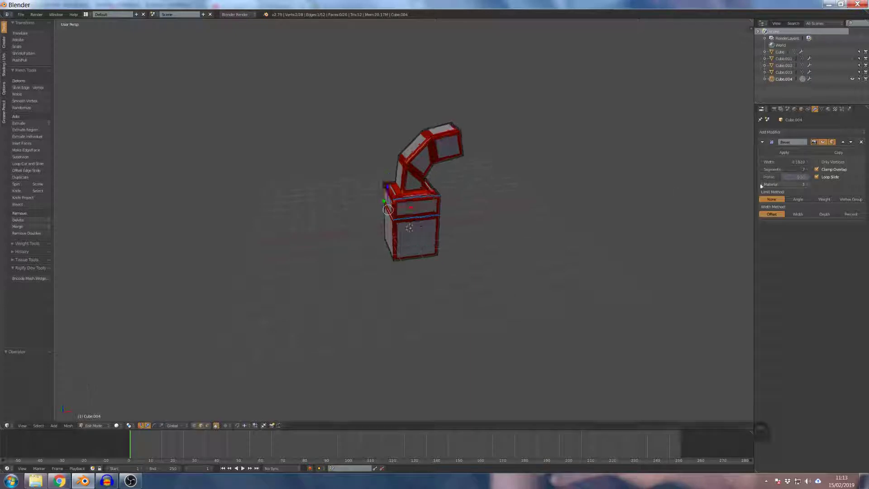
Try the Weight limit method again, switch it to Vertex Group, and inspect the bevelled mesh
{"action": "left_click", "coordinate": [824, 199]}
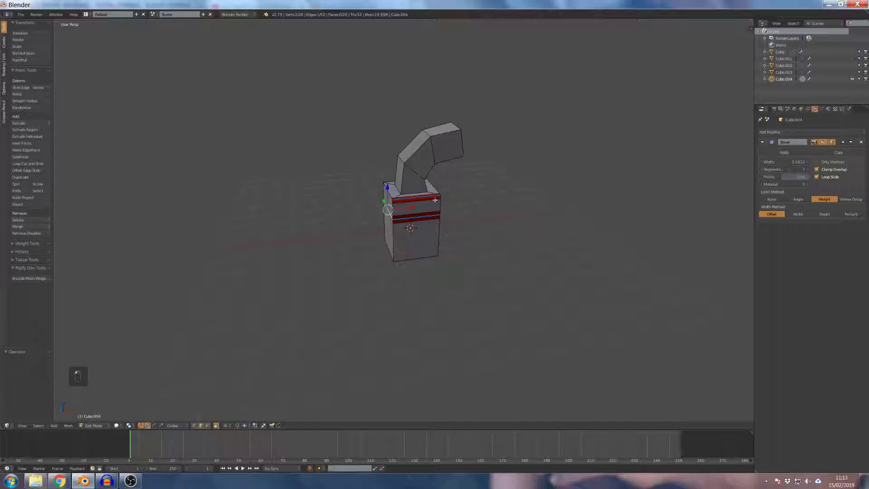
{"action": "left_click", "coordinate": [846, 199]}
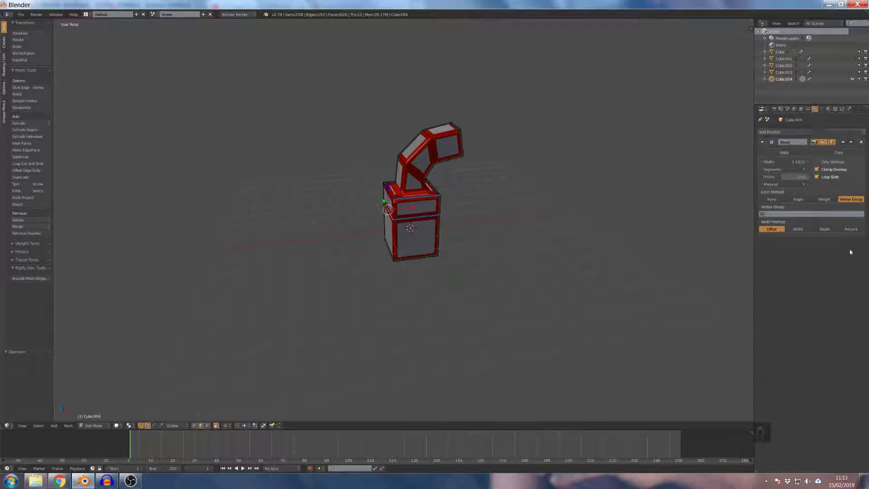
{"action": "scroll", "coordinate": [425, 179], "scroll_direction": "down", "scroll_amount": 3}
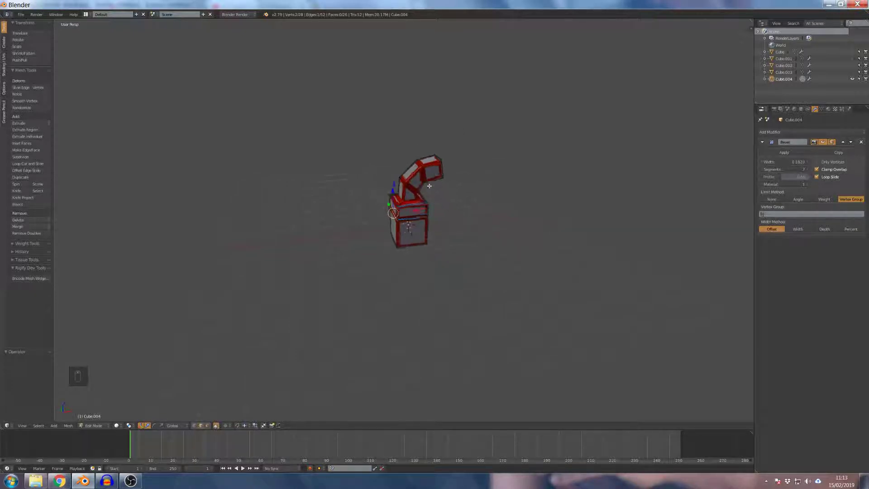
{"action": "middle_click_drag", "start_coordinate": [503, 159], "coordinate": [439, 148]}
{"action": "scroll", "coordinate": [430, 153], "scroll_direction": "up", "scroll_amount": 2}
{"action": "scroll", "coordinate": [433, 149], "scroll_direction": "down", "scroll_amount": 3}
{"action": "scroll", "coordinate": [438, 181], "scroll_direction": "up", "scroll_amount": 4}
{"action": "scroll", "coordinate": [486, 170], "scroll_direction": "up", "scroll_amount": 2}
{"action": "scroll", "coordinate": [482, 169], "scroll_direction": "down", "scroll_amount": 3}
{"action": "scroll", "coordinate": [481, 168], "scroll_direction": "up", "scroll_amount": 4}
{"action": "scroll", "coordinate": [484, 199], "scroll_direction": "down", "scroll_amount": 2}
Return to Object Mode and move the bevelled bent-neck model upward along the Z axis
{"action": "key", "text": "Tab"}
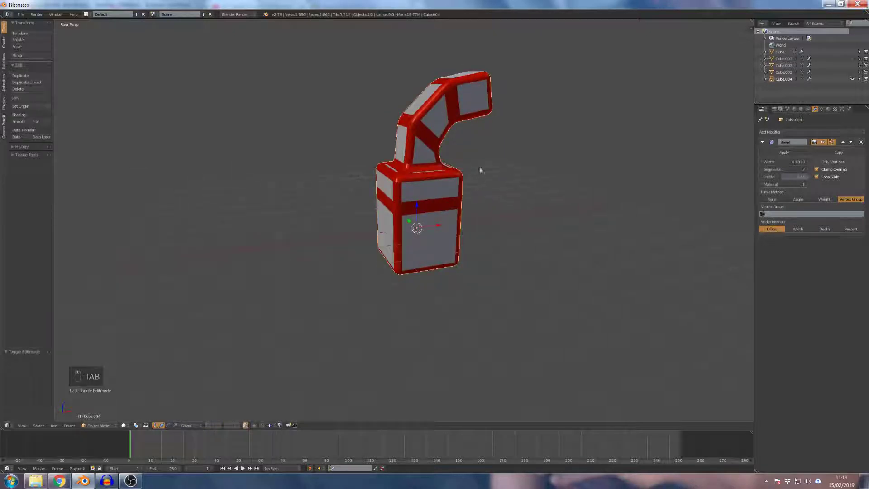
{"action": "scroll", "coordinate": [479, 171], "scroll_direction": "down", "scroll_amount": 2}
{"action": "middle_click_drag", "start_coordinate": [423, 170], "coordinate": [543, 157]}
{"action": "scroll", "coordinate": [487, 181], "scroll_direction": "up", "scroll_amount": 2}
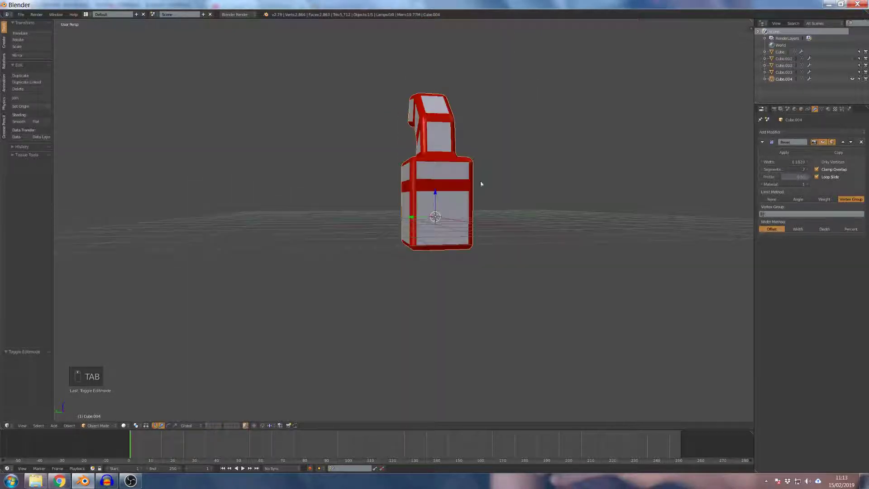
{"action": "left_click_drag", "start_coordinate": [432, 206], "coordinate": [438, 168]}
{"action": "middle_click_drag", "start_coordinate": [359, 204], "coordinate": [406, 122]}
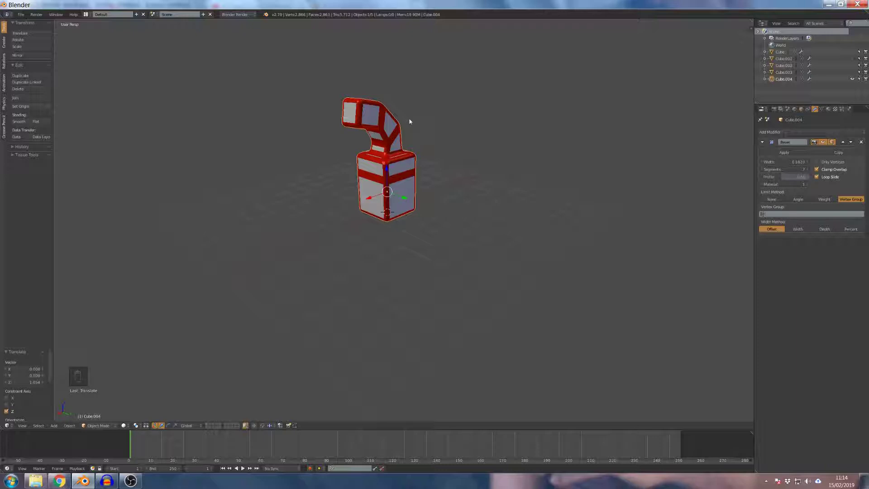
Unhide all hidden objects and view the complete set of bevel examples together
{"action": "key", "text": "alt+h"}
{"action": "scroll", "coordinate": [408, 126], "scroll_direction": "down", "scroll_amount": 2}
{"action": "middle_click_drag", "start_coordinate": [407, 134], "coordinate": [487, 240]}
{"action": "scroll", "coordinate": [382, 252], "scroll_direction": "up", "scroll_amount": 6}
{"action": "scroll", "coordinate": [374, 254], "scroll_direction": "down", "scroll_amount": 4}
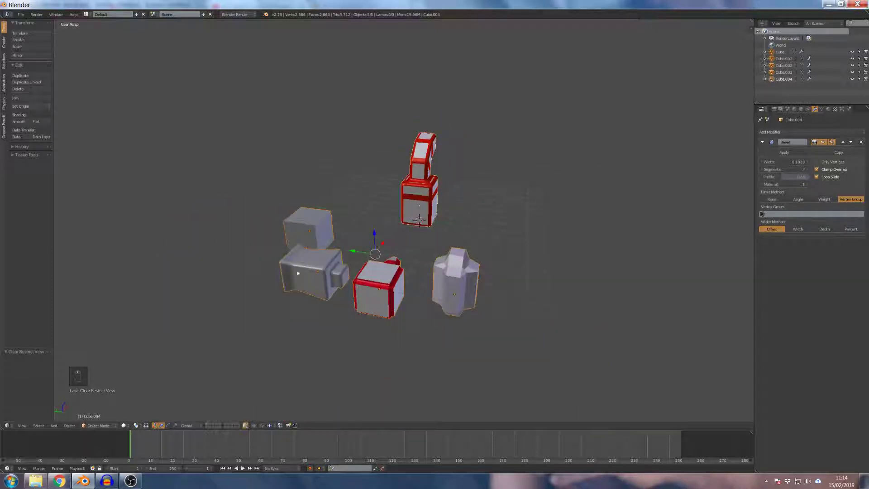
Select the grey extruded block with the rounded edges and toggle its Bevel modifier's viewport display off and on to compare the shapes
{"action": "right_click", "coordinate": [298, 273]}
{"action": "scroll", "coordinate": [373, 254], "scroll_direction": "up", "scroll_amount": 5}
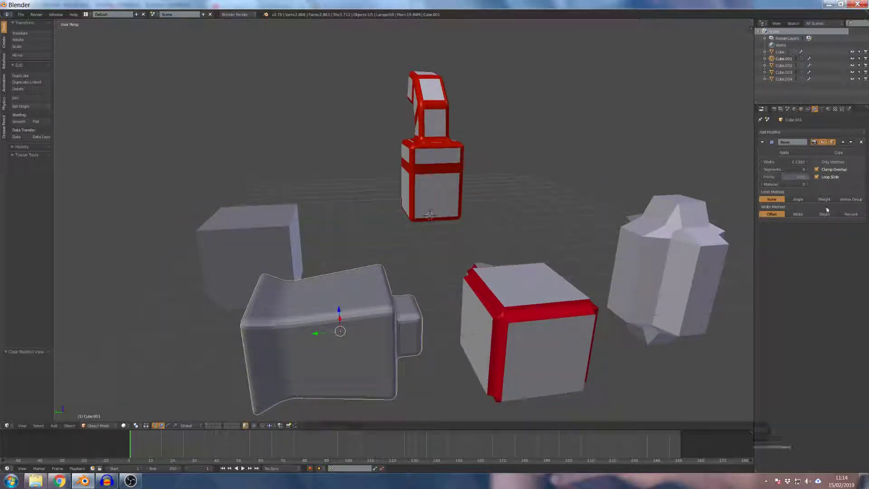
{"action": "left_click", "coordinate": [825, 143]}
{"action": "left_click", "coordinate": [824, 143]}
{"action": "left_click", "coordinate": [824, 143]}
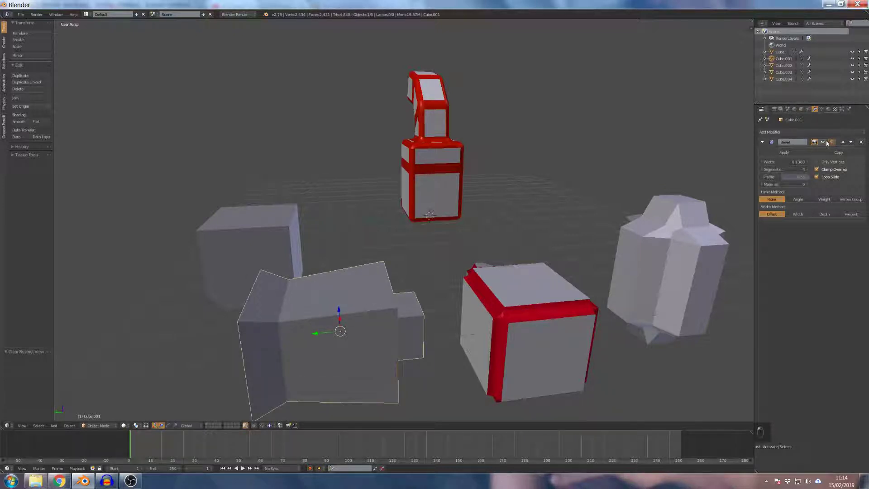
{"action": "left_click", "coordinate": [824, 143]}
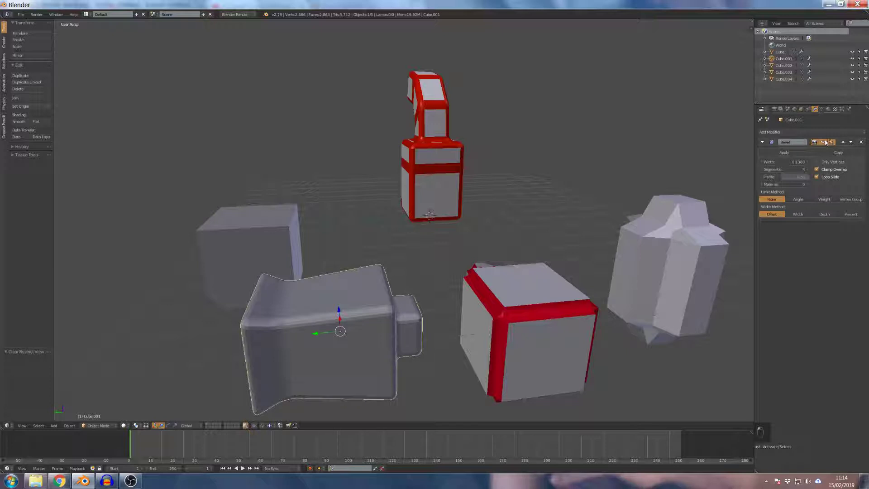
{"action": "left_click", "coordinate": [824, 143]}
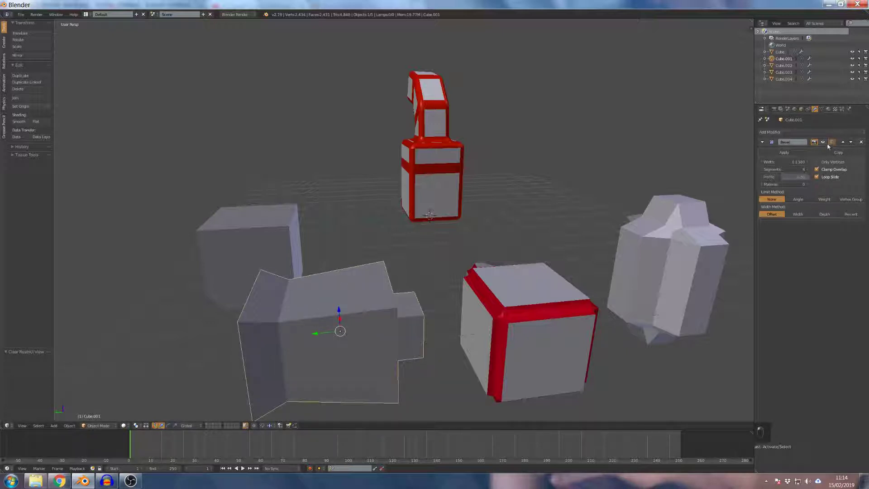
{"action": "left_click", "coordinate": [824, 143]}
{"action": "scroll", "coordinate": [395, 170], "scroll_direction": "down", "scroll_amount": 5}
{"action": "middle_click_drag", "start_coordinate": [396, 171], "coordinate": [504, 190]}
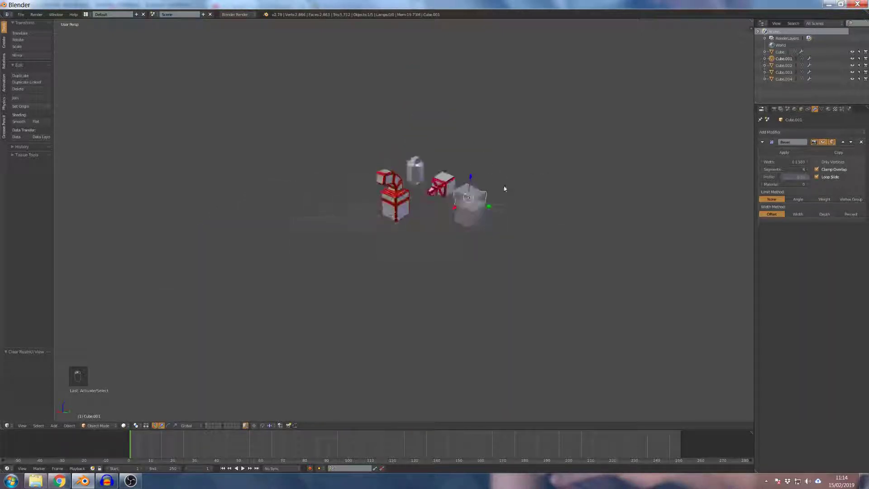
{"action": "scroll", "coordinate": [425, 186], "scroll_direction": "up", "scroll_amount": 6}
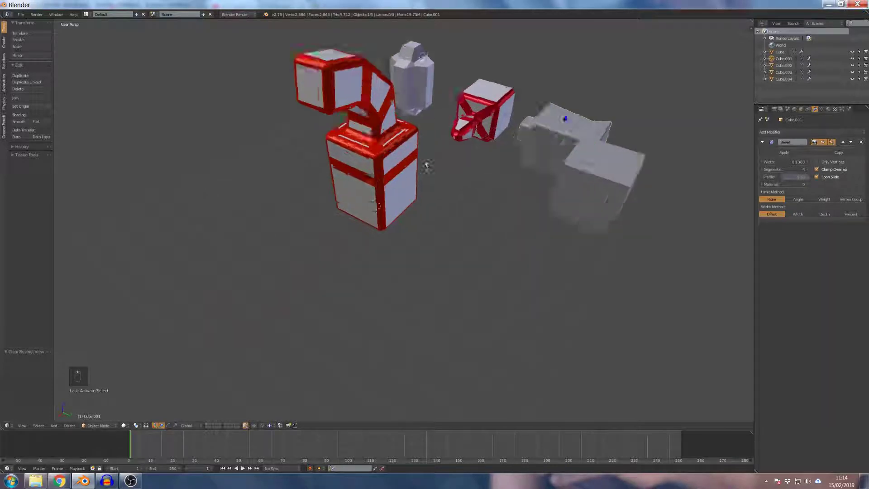
{"action": "scroll", "coordinate": [426, 165], "scroll_direction": "down", "scroll_amount": 5}
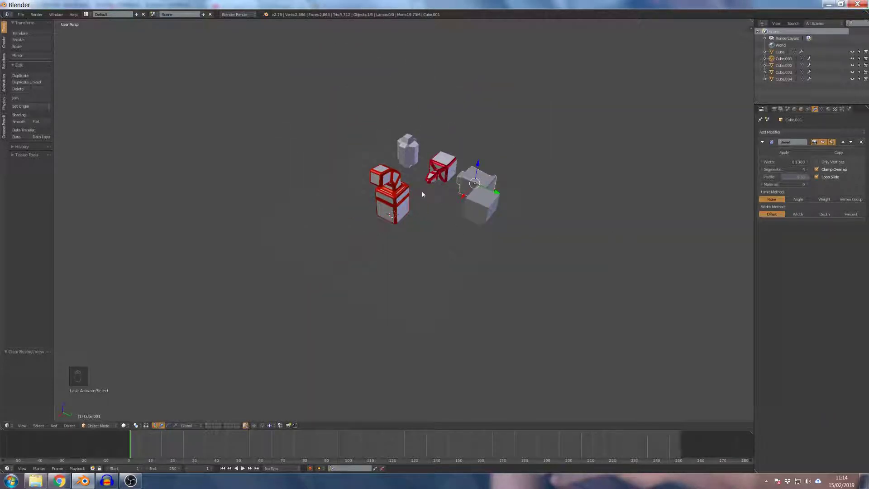
{"action": "middle_click_drag", "start_coordinate": [422, 189], "coordinate": [396, 199]}
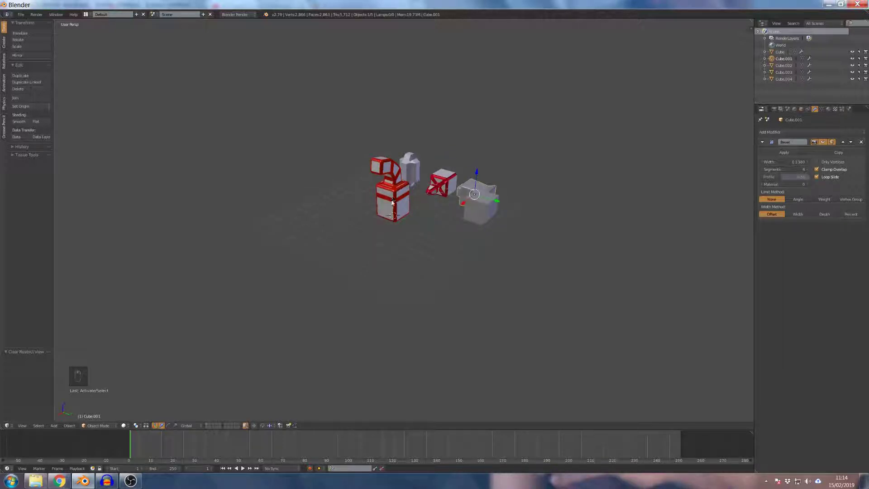